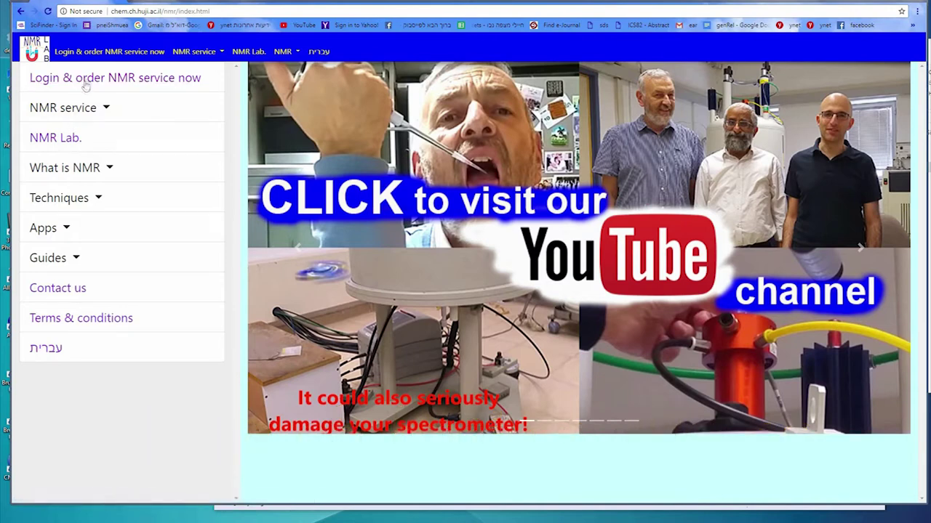
Open the NMR service login and signup form from the home page's left menu
click(87, 80)
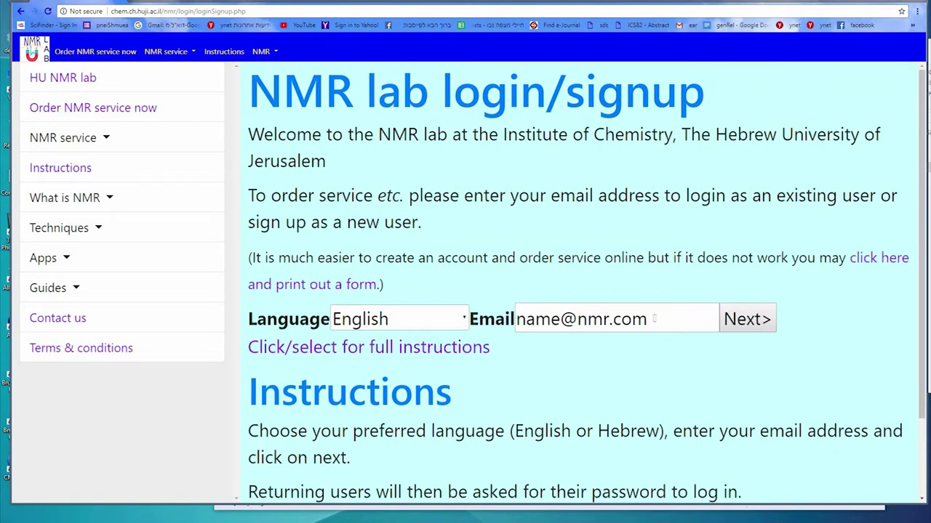
Return to the login and order service page through the site navigation menu
drag(651, 318, 634, 319)
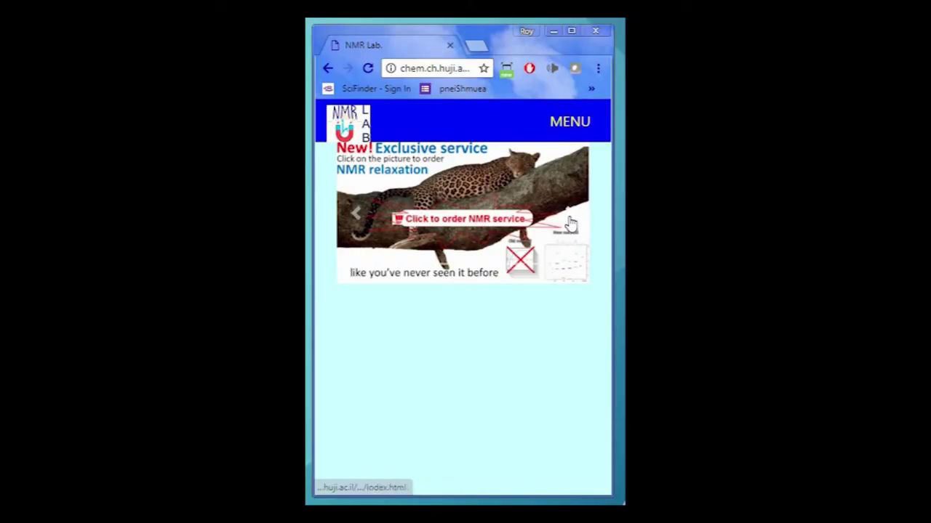
click(570, 222)
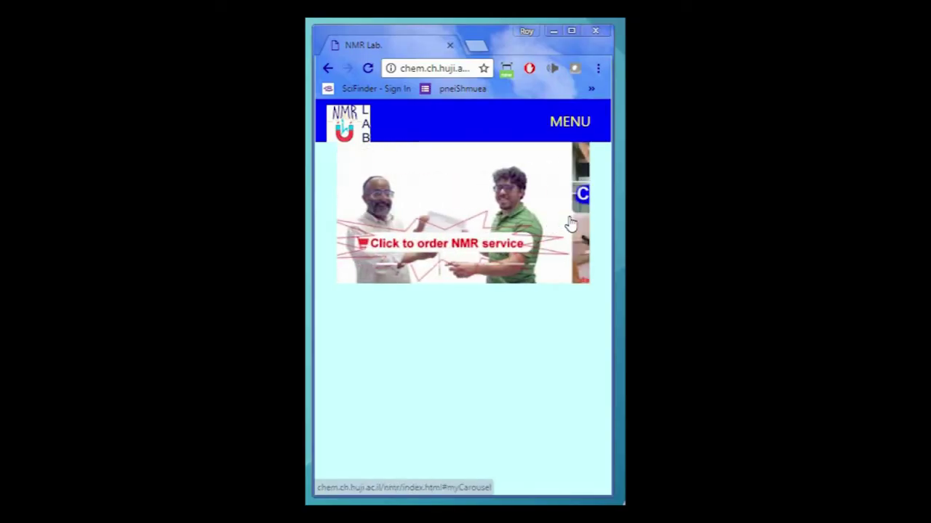
click(571, 189)
click(570, 123)
click(406, 156)
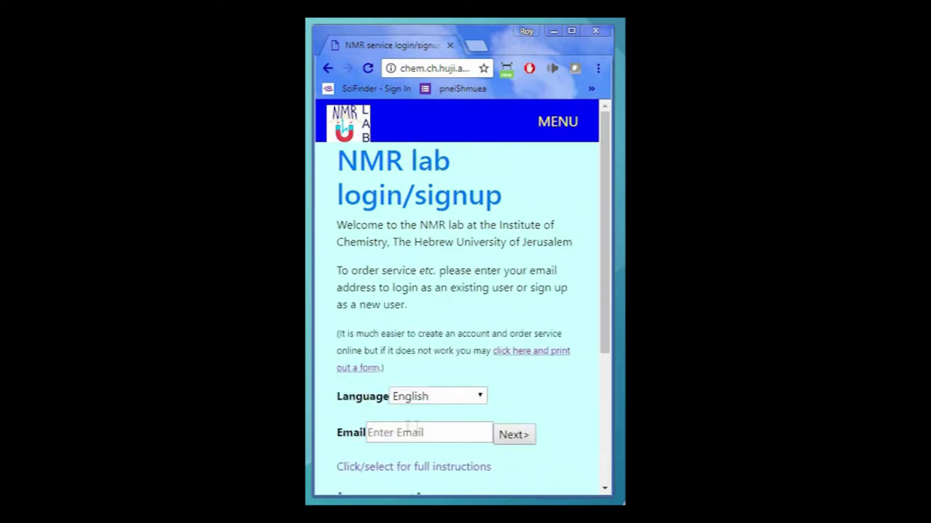
Replace the mistyped e-mail with the correct address and continue to signup
click(392, 432)
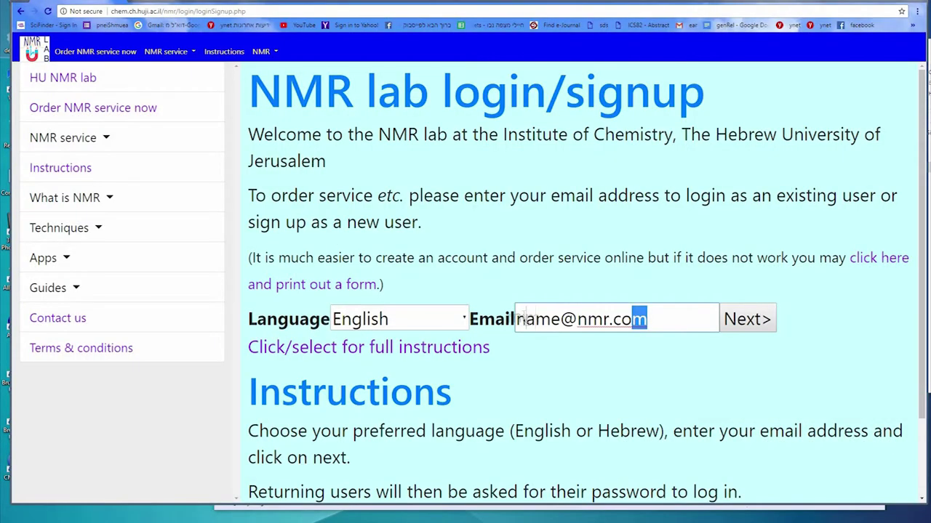
drag(508, 320, 490, 299)
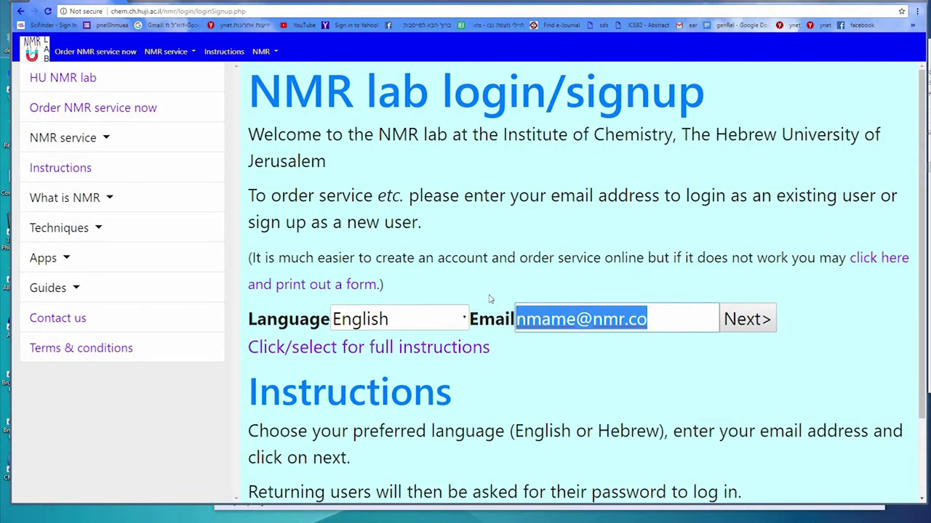
text(name@nmr.com)
click(730, 327)
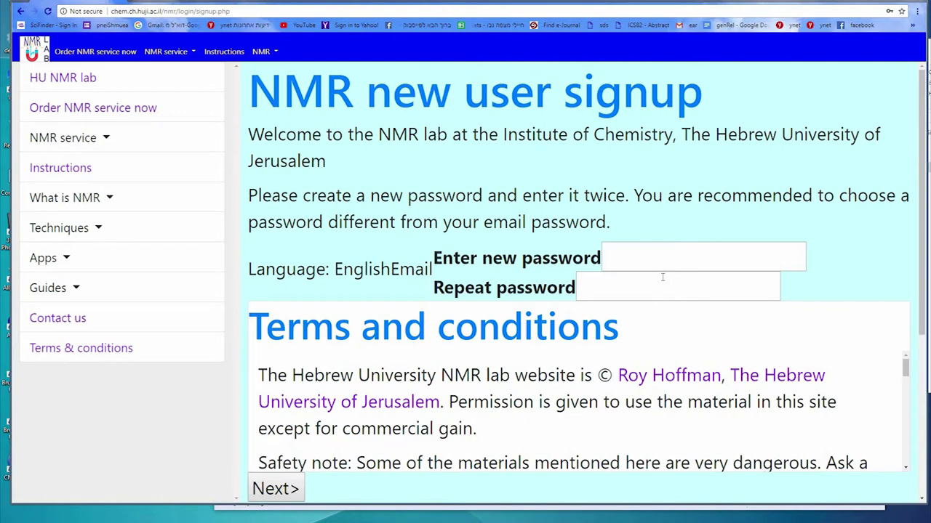
Enter the new account password and repeat it in the confirmation field
click(634, 284)
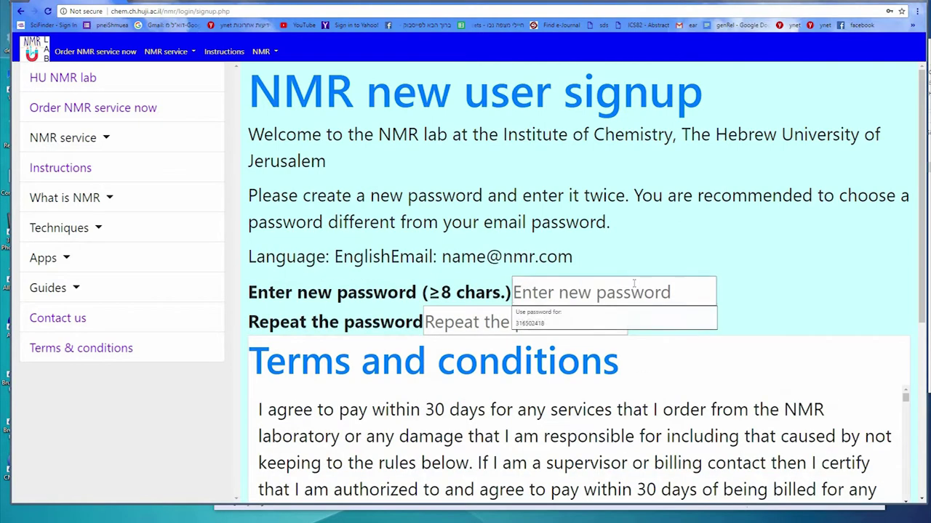
text(••••••••)
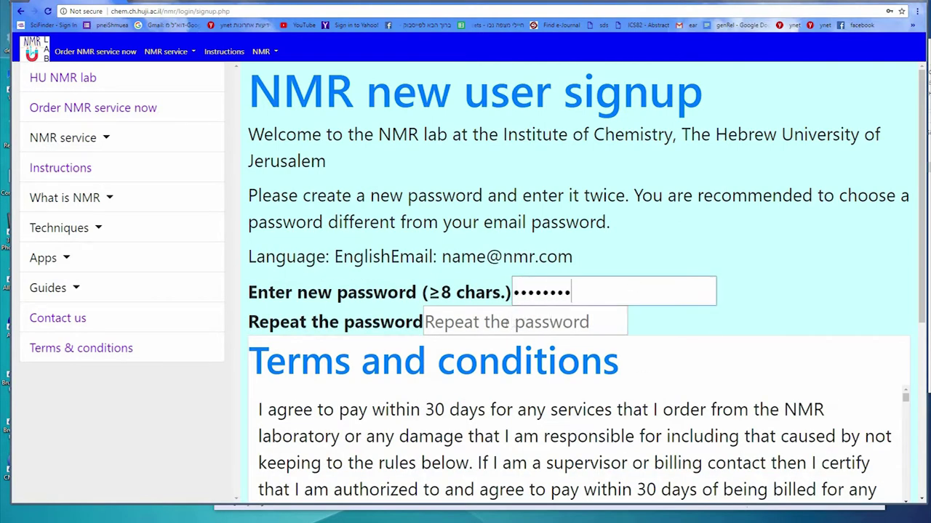
key(Tab)
text(••••••••)
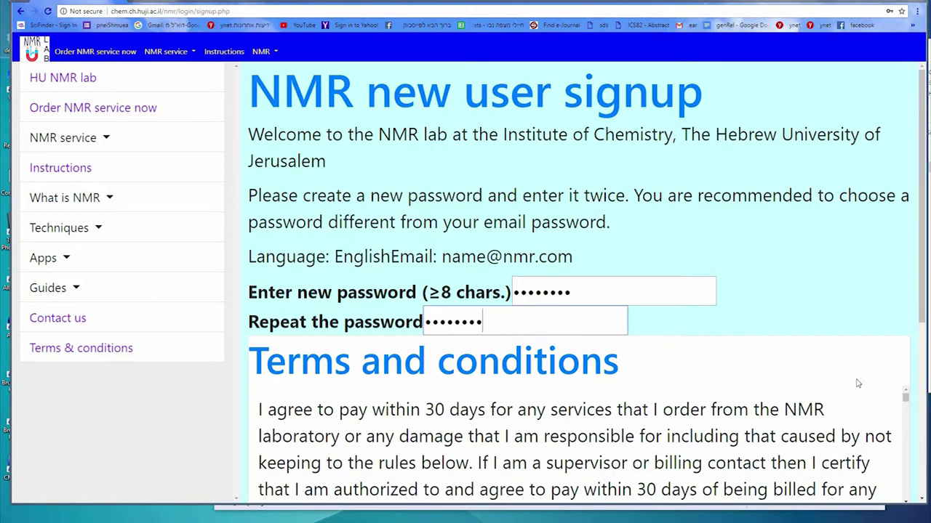
Read through the Terms and conditions and agree to them to continue
scroll(917, 306, down, 1)
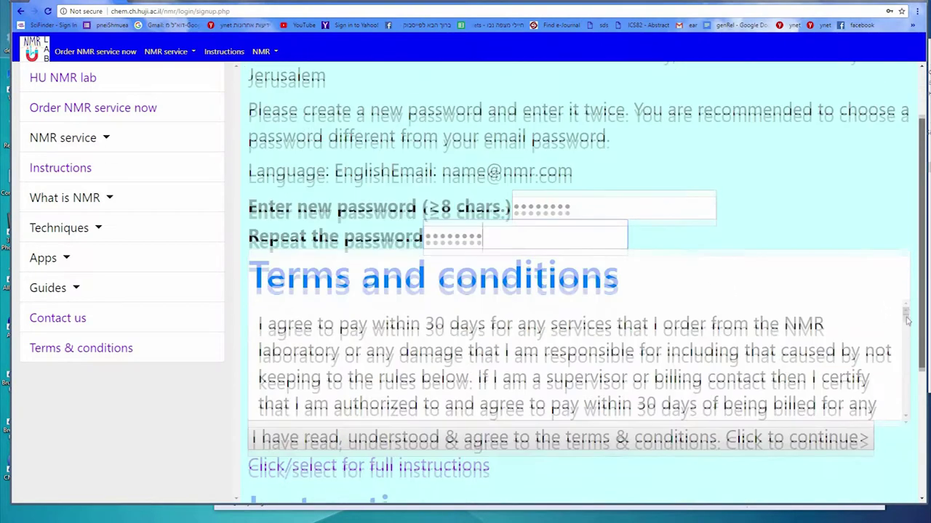
scroll(907, 311, down, 5)
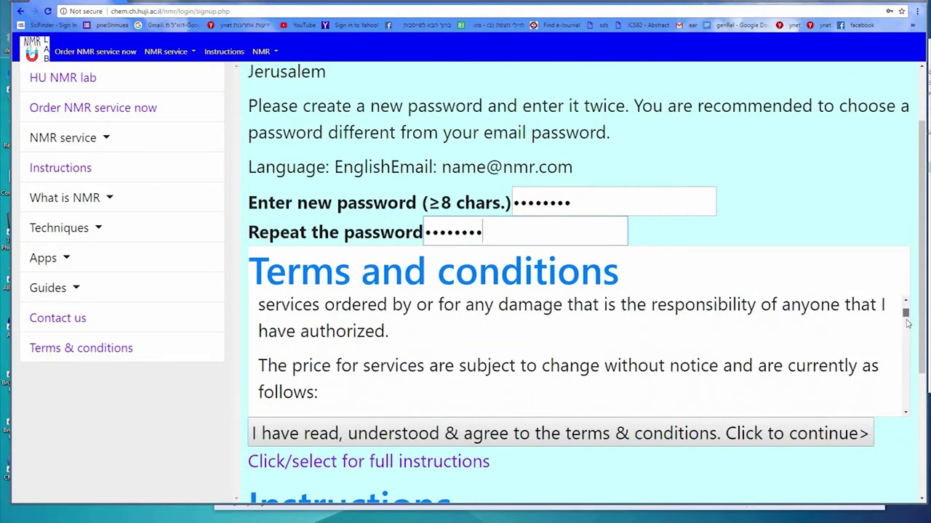
scroll(907, 349, down, 10)
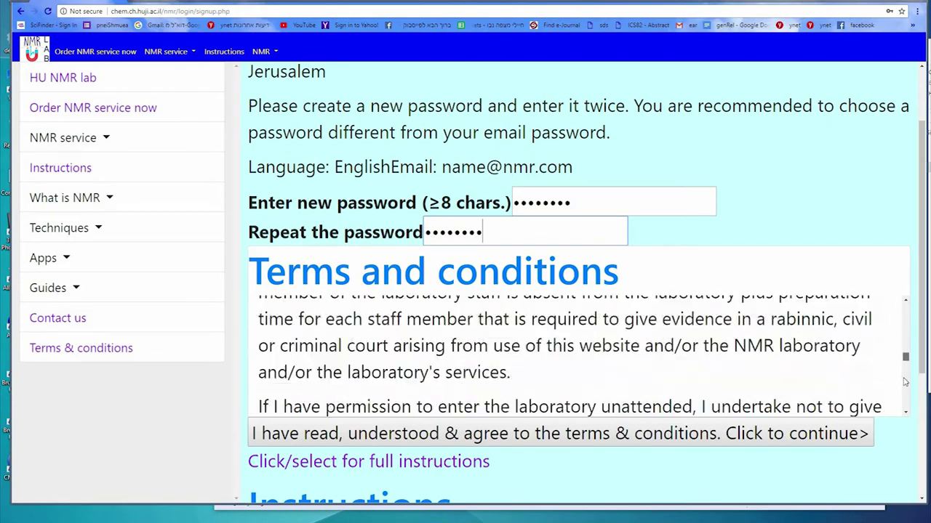
scroll(903, 414, down, 3)
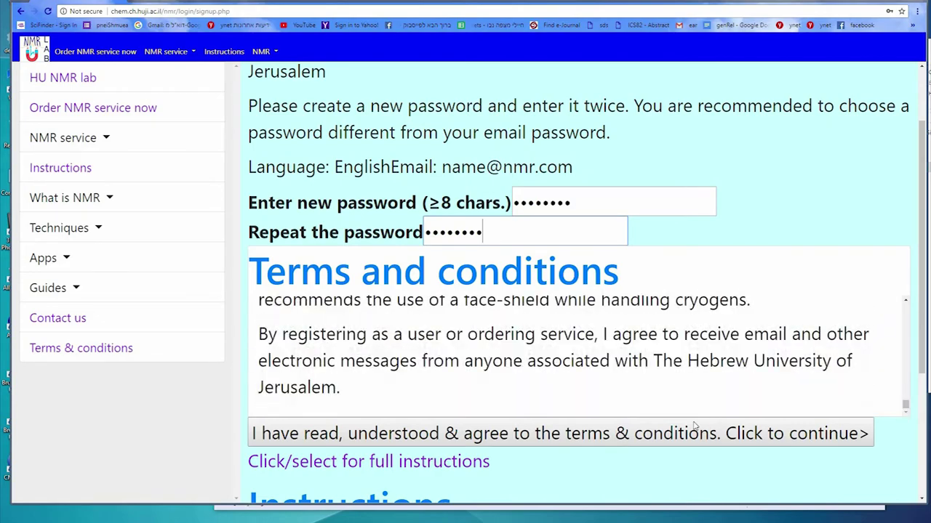
click(763, 433)
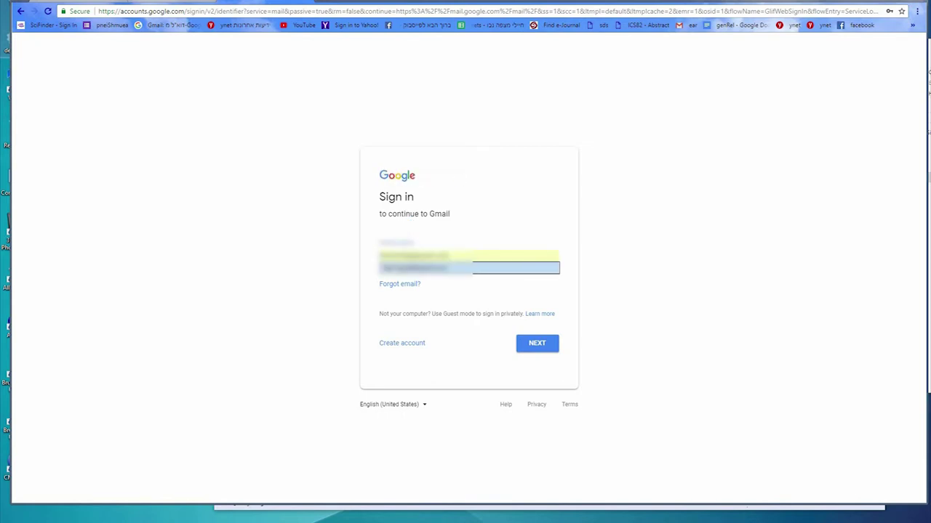
Sign in to Gmail with the saved account and follow the NMR lab verification link
click(398, 271)
click(526, 345)
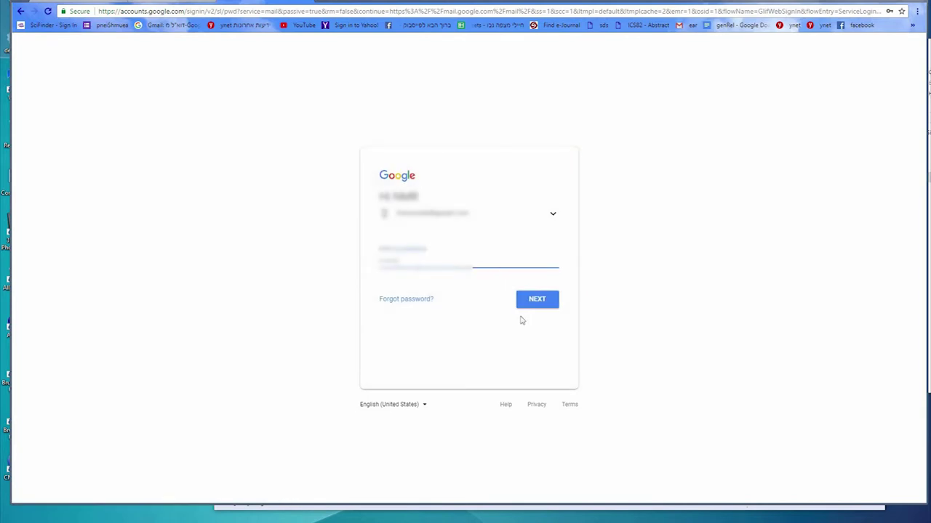
click(528, 302)
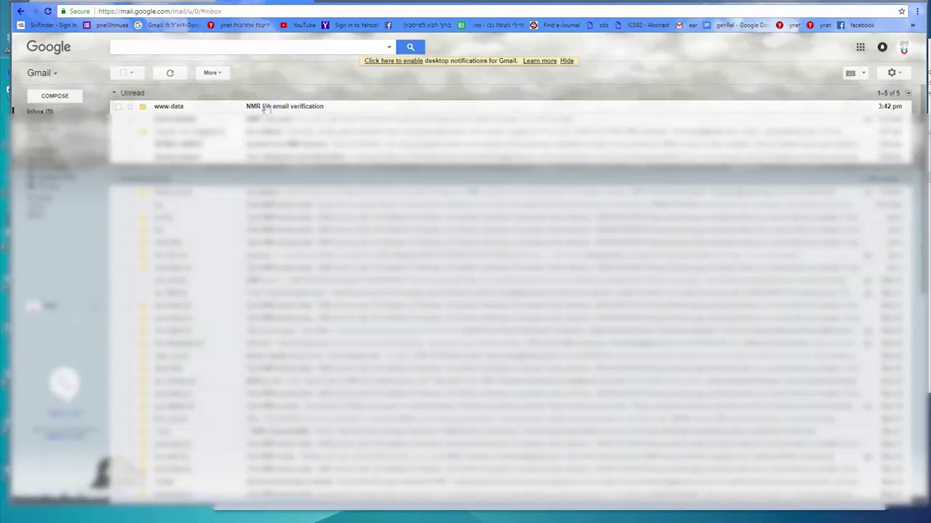
click(308, 109)
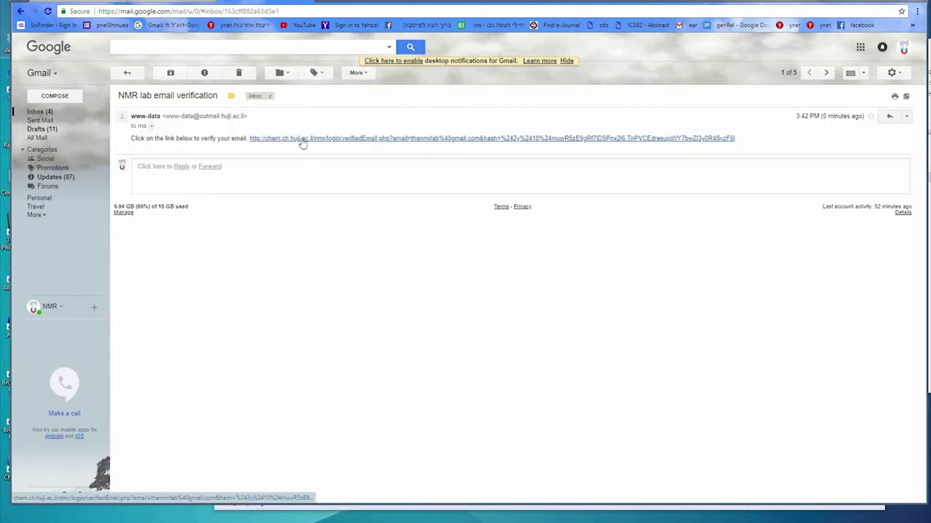
click(303, 141)
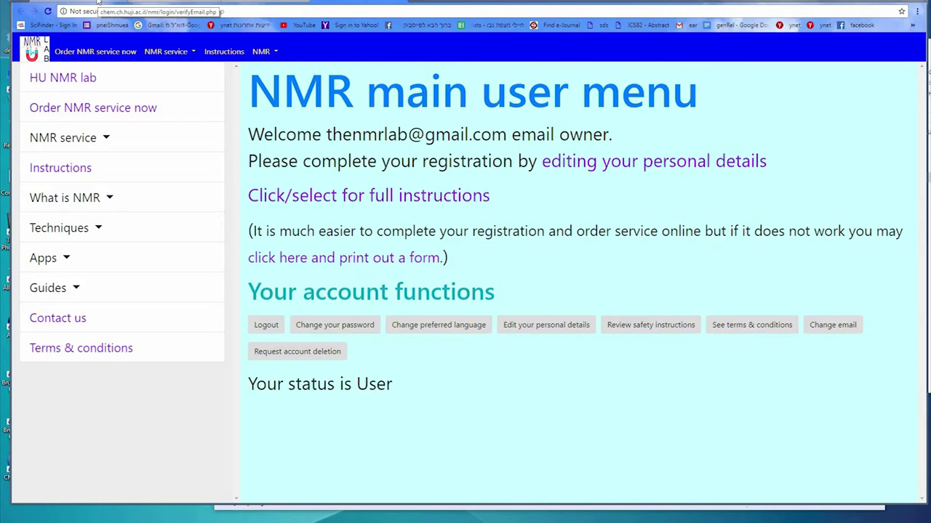
Log out, request e-mail verification, and open 'Edit your personal details'
click(266, 325)
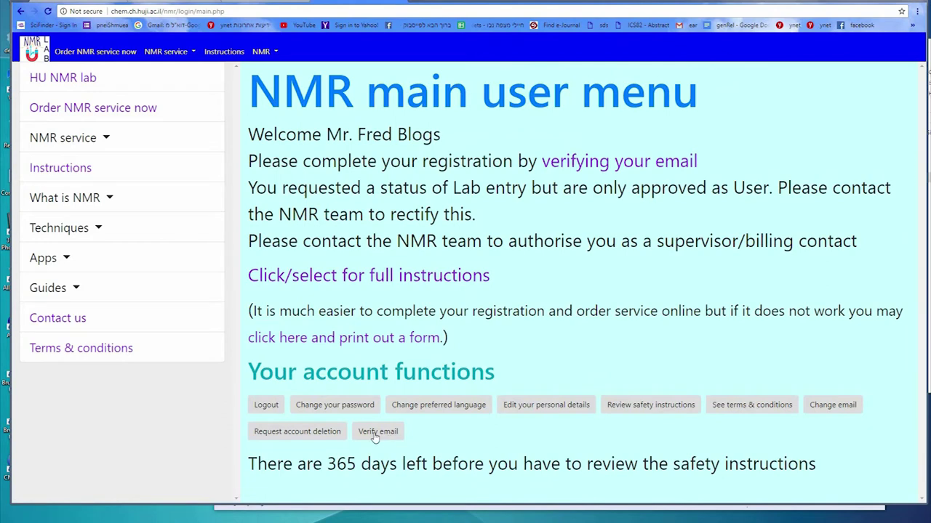
click(372, 436)
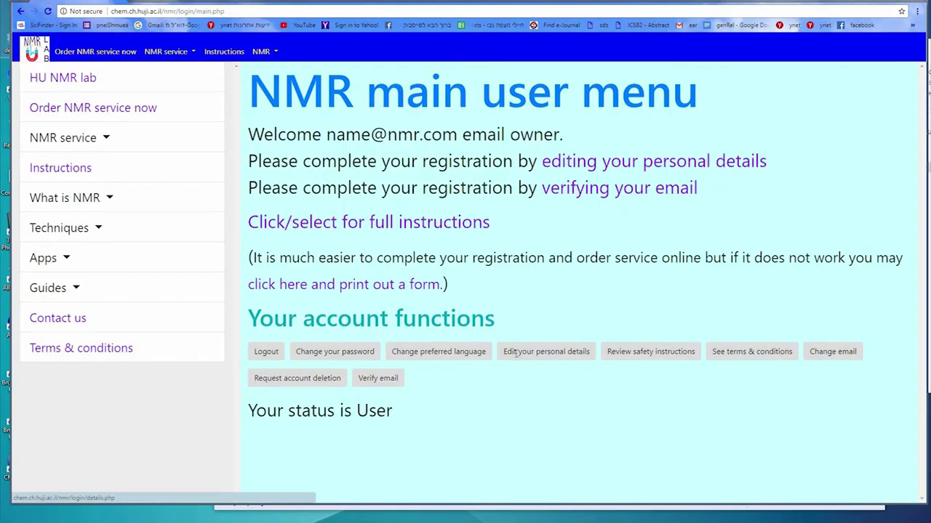
click(516, 353)
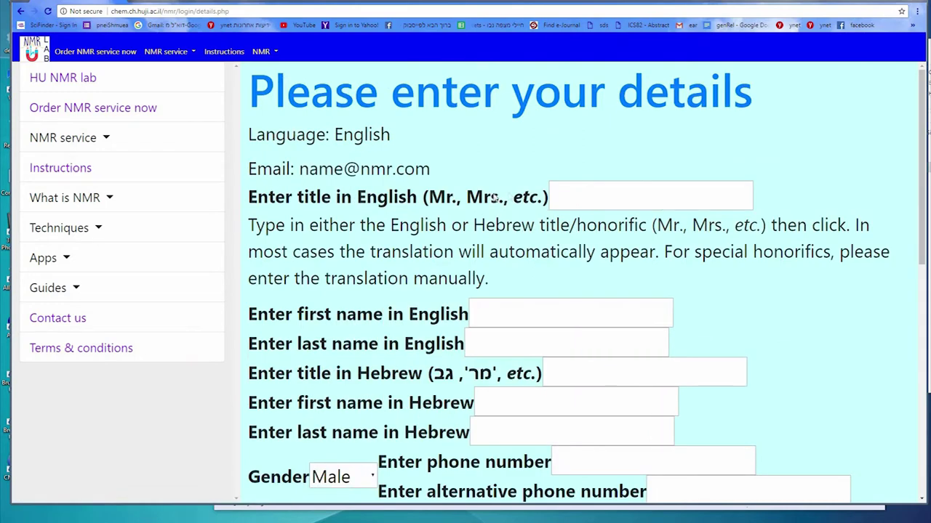
Enter title Mr plus the user's English and Hebrew first and last names
click(562, 191)
text(mr)
click(509, 314)
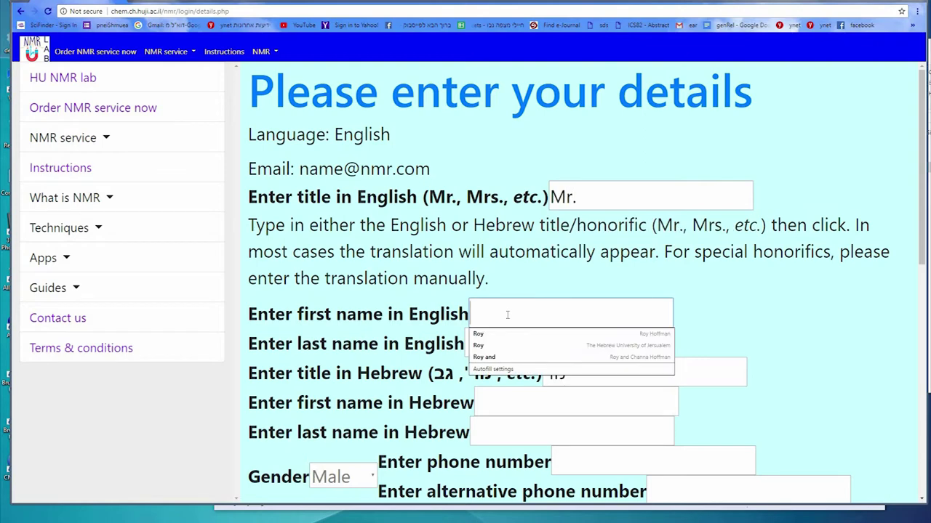
text(Fred)
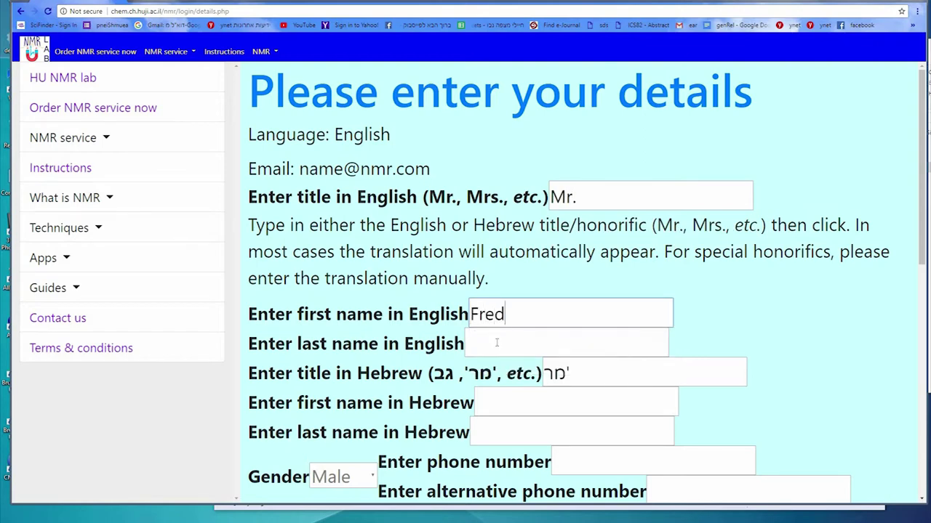
click(514, 343)
text(Blogs)
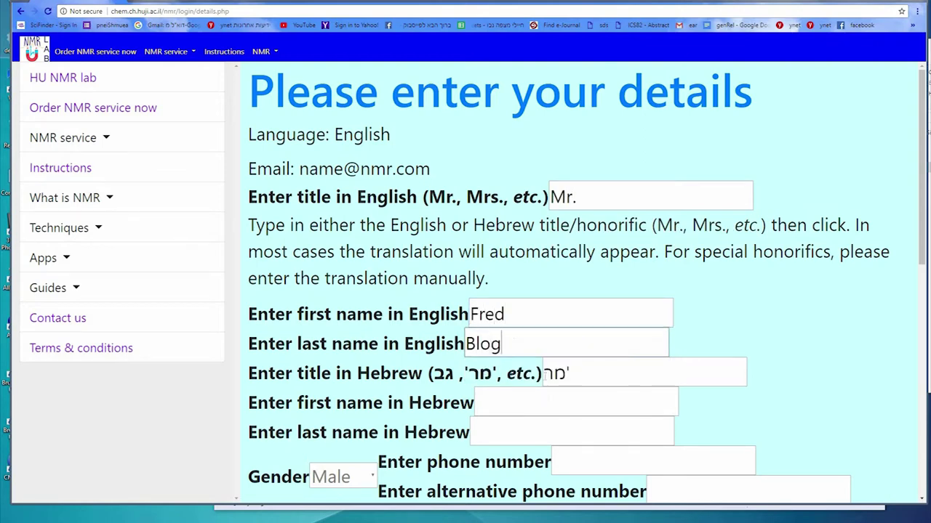
click(514, 413)
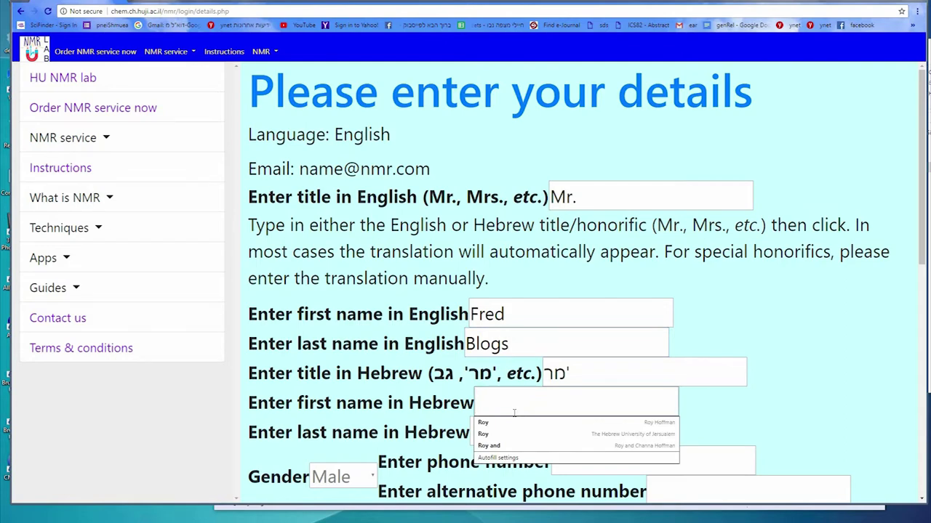
text(פרד)
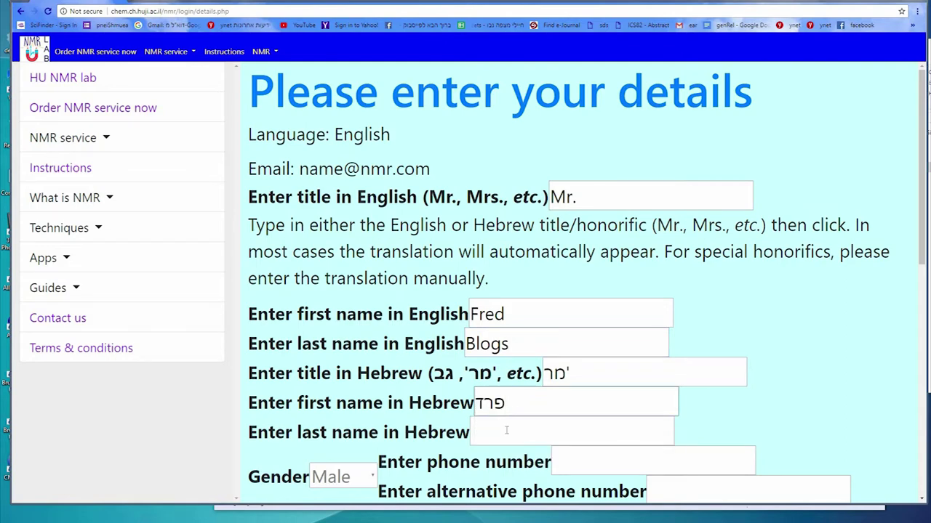
click(507, 430)
text(ב)
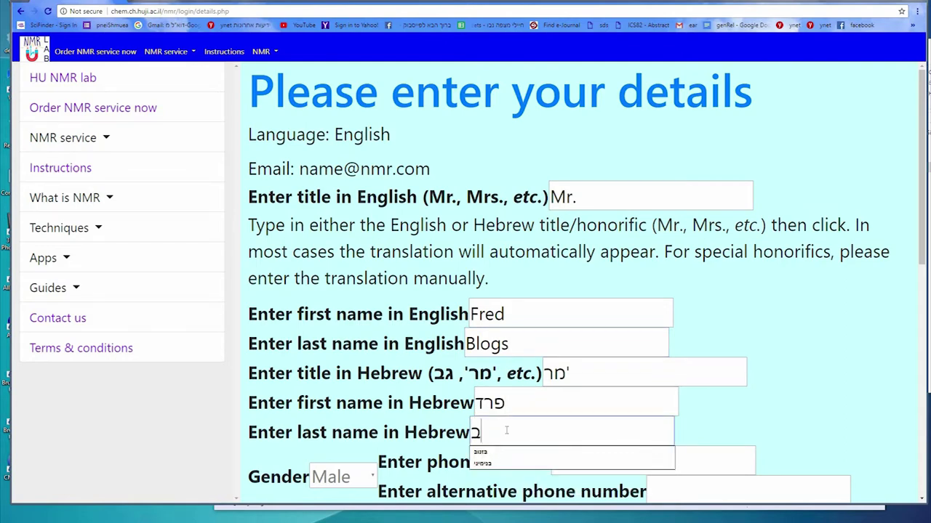
text(לוגס)
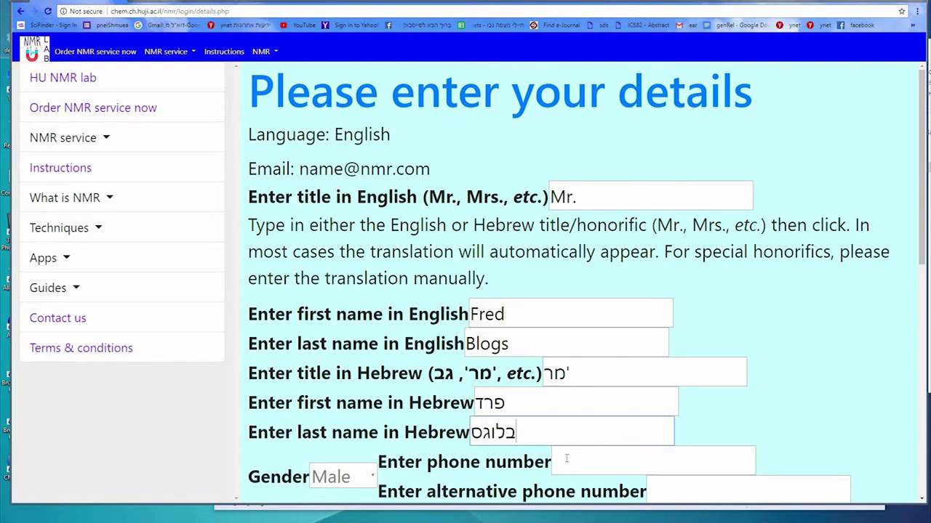
Fill in the user's phone number and Israeli ID number
scroll(507, 430, down, 3)
click(578, 276)
text(0525555555)
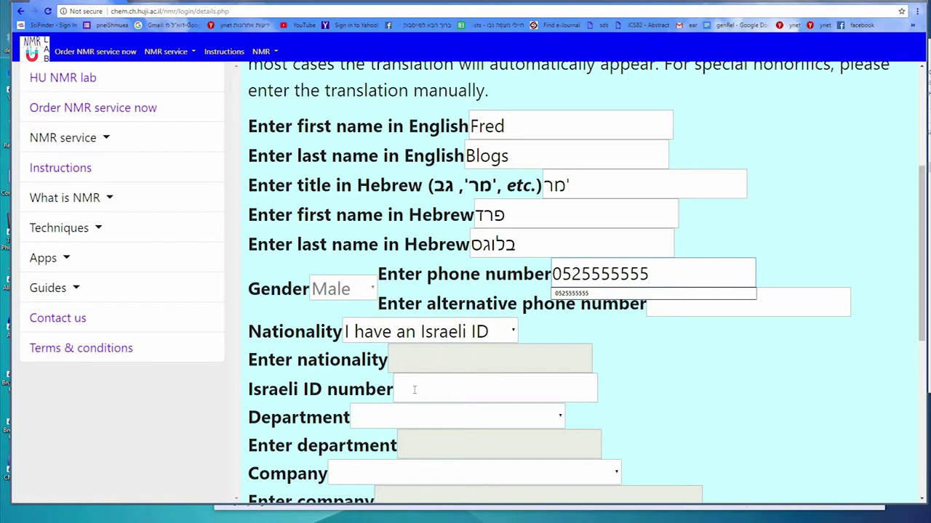
click(415, 388)
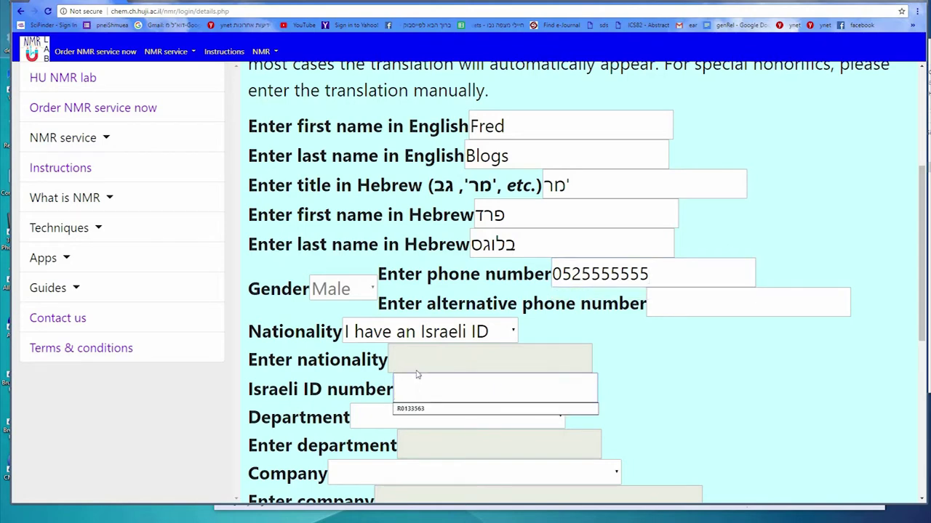
text(0000)
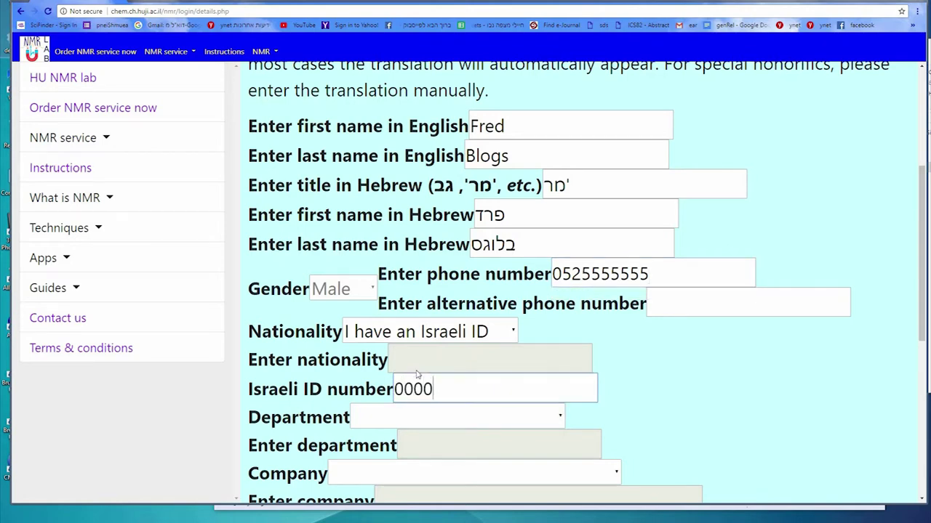
text(00018)
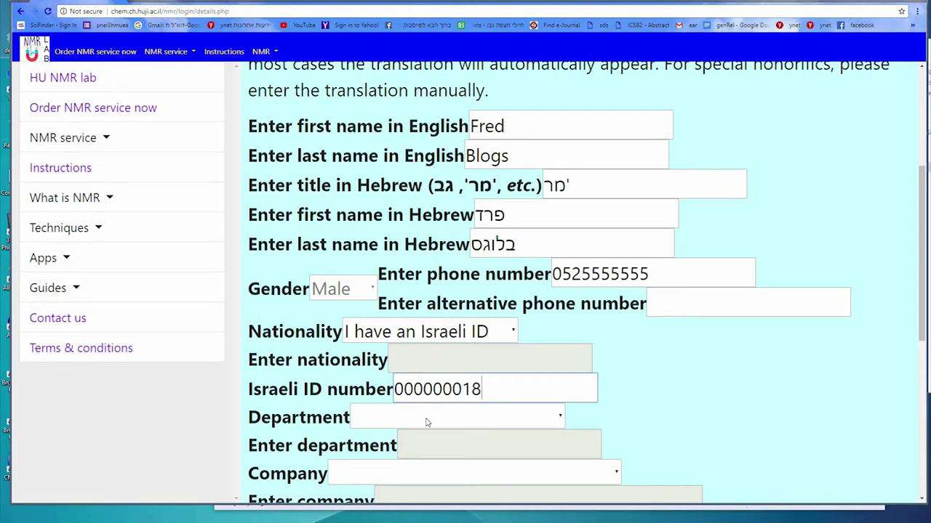
Set department to The Institute of Chemistry and company to The Hebrew University of Jerusalem
click(423, 422)
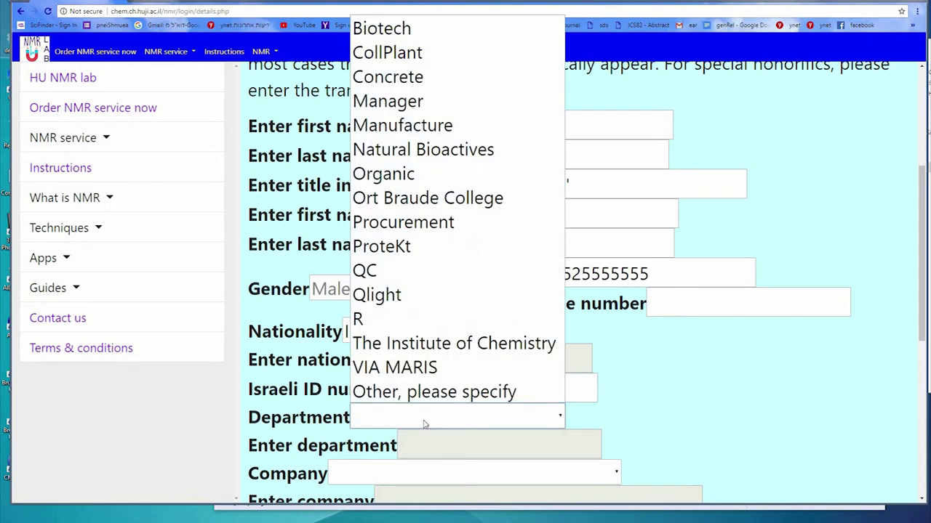
click(418, 349)
scroll(419, 347, down, 1)
scroll(419, 346, down, 2)
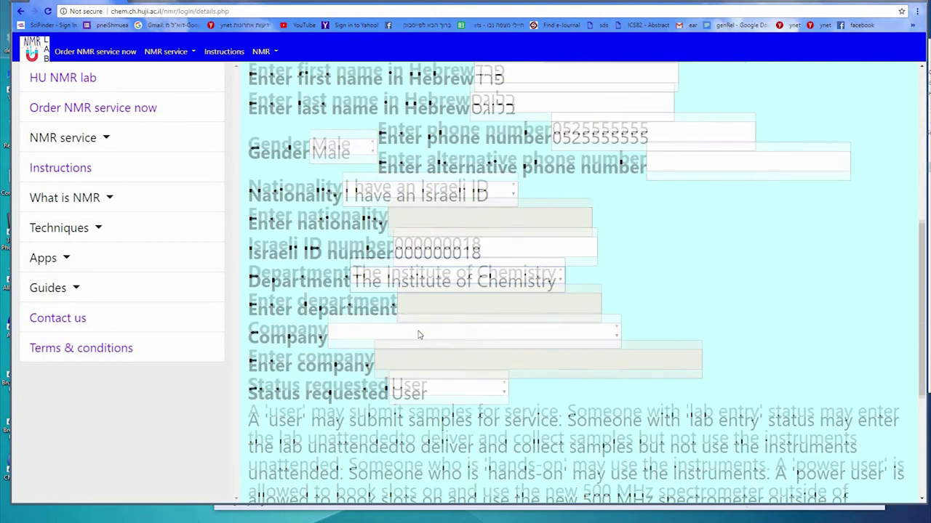
click(420, 324)
key(Up)
key(Up)
key(Return)
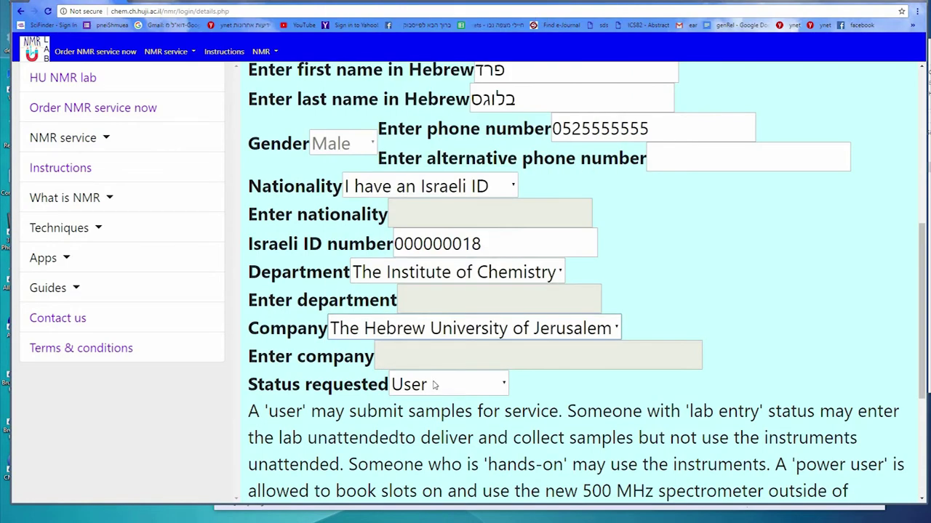
Set Status requested to Lab entry on the personal details form
click(434, 385)
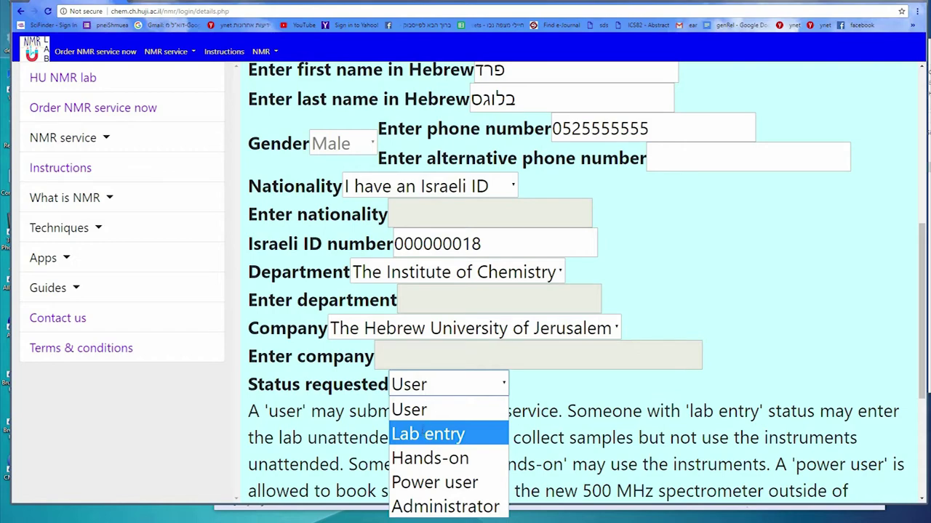
key(Return)
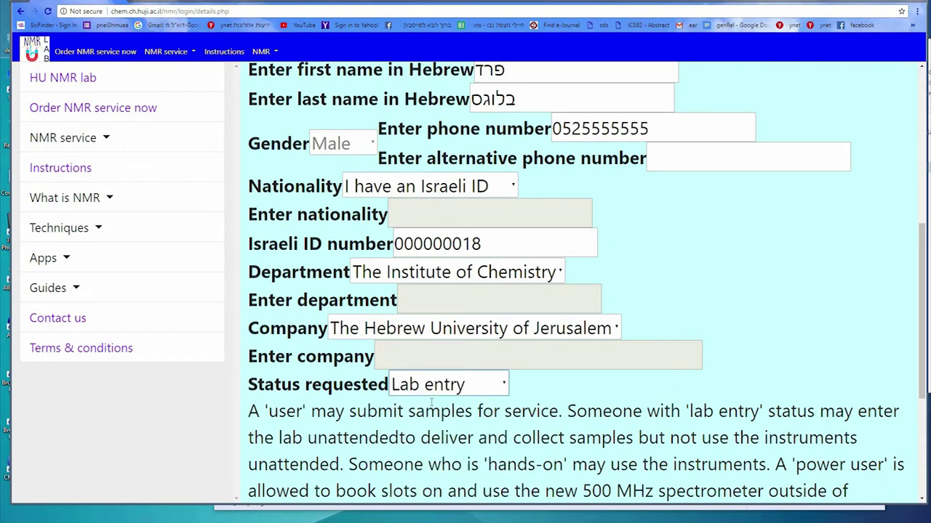
scroll(436, 402, down, 3)
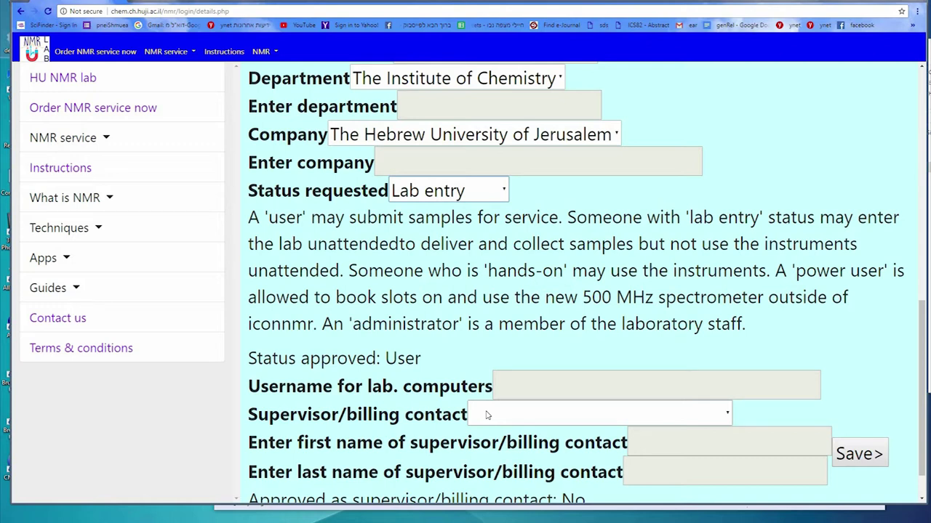
Set Supervisor/billing contact to 'I am a supervisor/billing contact'
click(487, 416)
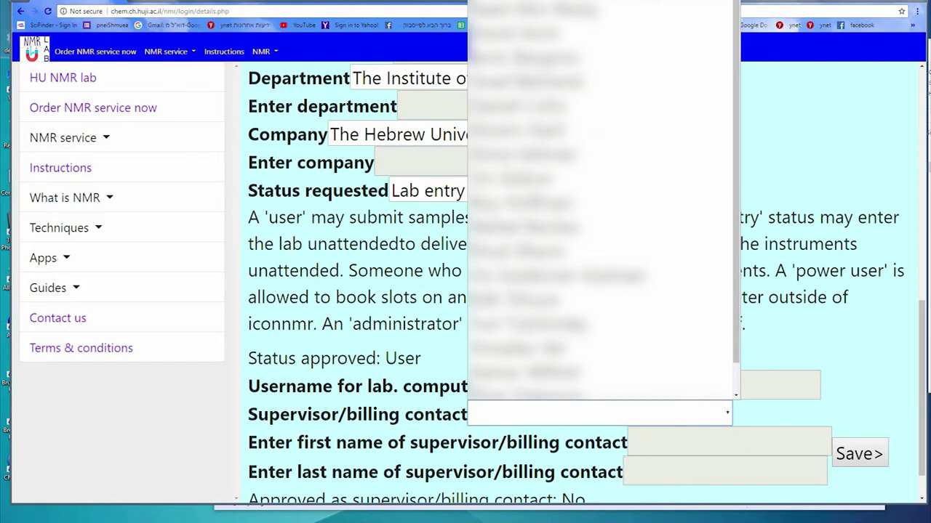
scroll(596, 291, down, 1)
key(Up)
key(Up)
key(Up)
key(Up)
key(Up)
key(Up)
key(Up)
key(Up)
key(Up)
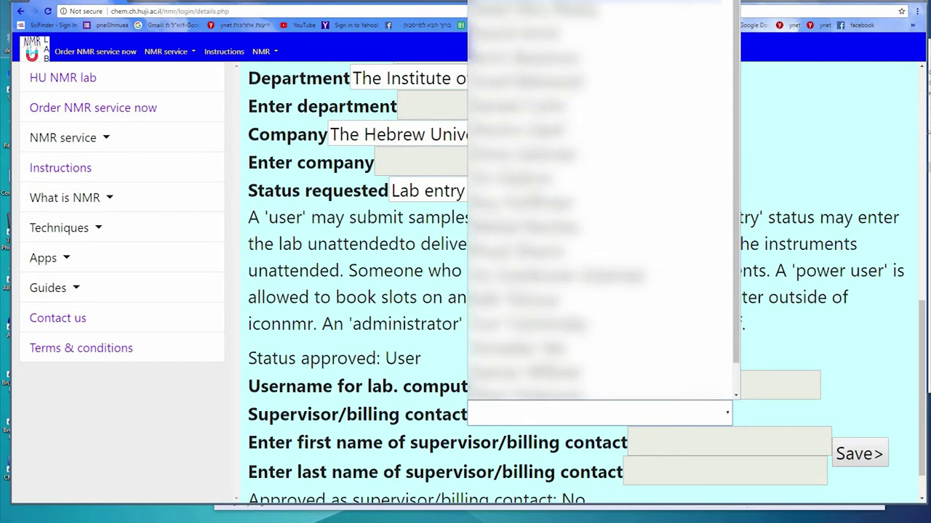
key(Return)
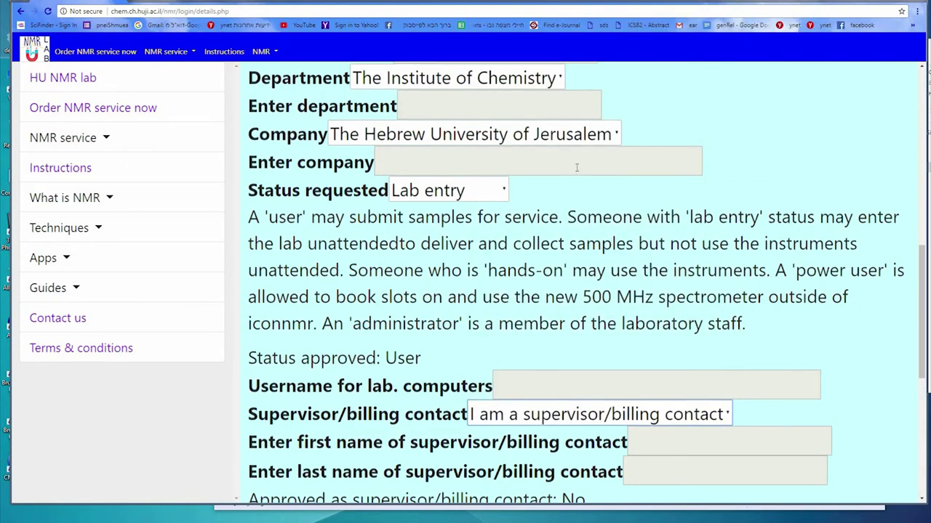
scroll(504, 228, down, 3)
scroll(501, 240, down, 1)
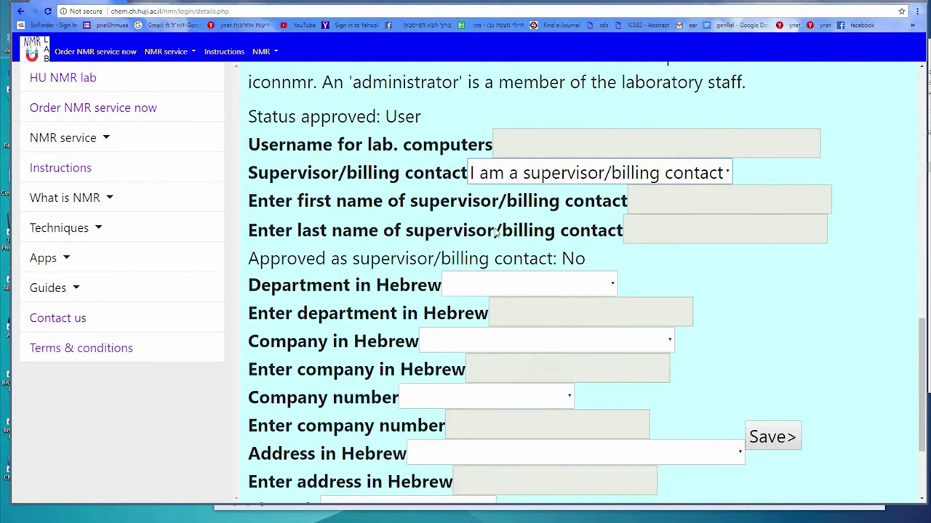
Choose Hebrew department המכון לכימיה, Hebrew University as company, and company number 500701610
click(498, 267)
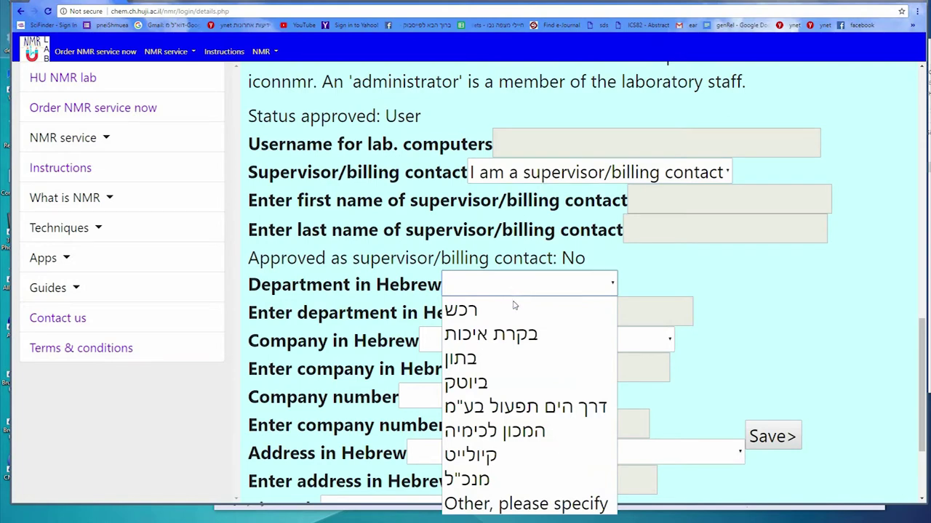
key(Down)
key(Down)
key(Down)
key(Down)
key(Down)
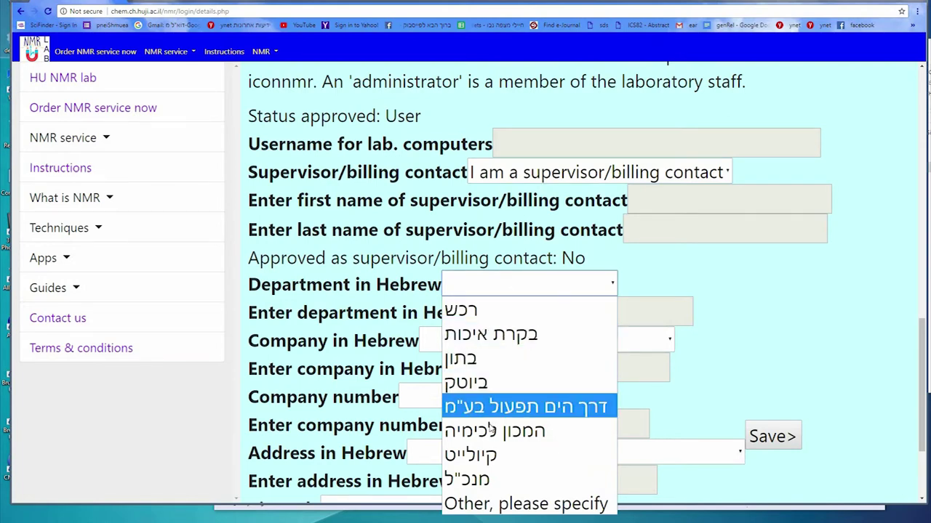
key(Down)
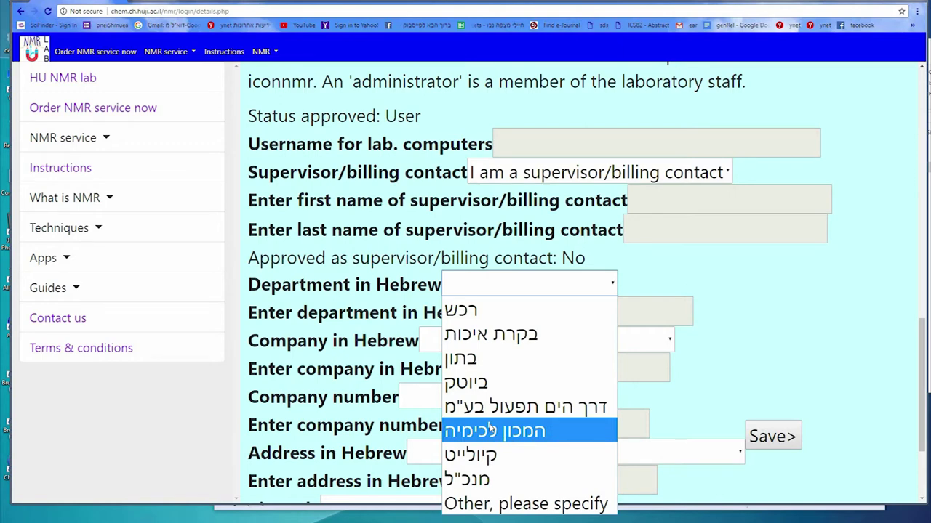
key(Return)
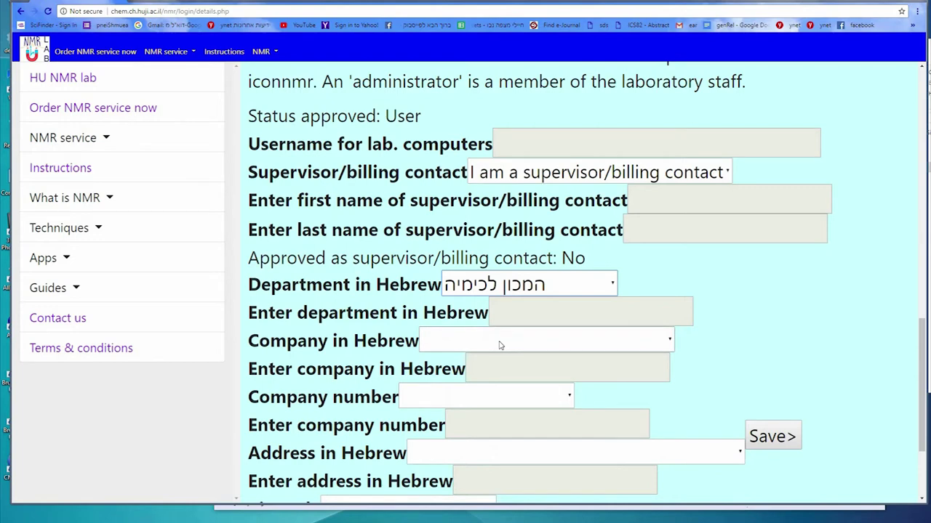
click(500, 340)
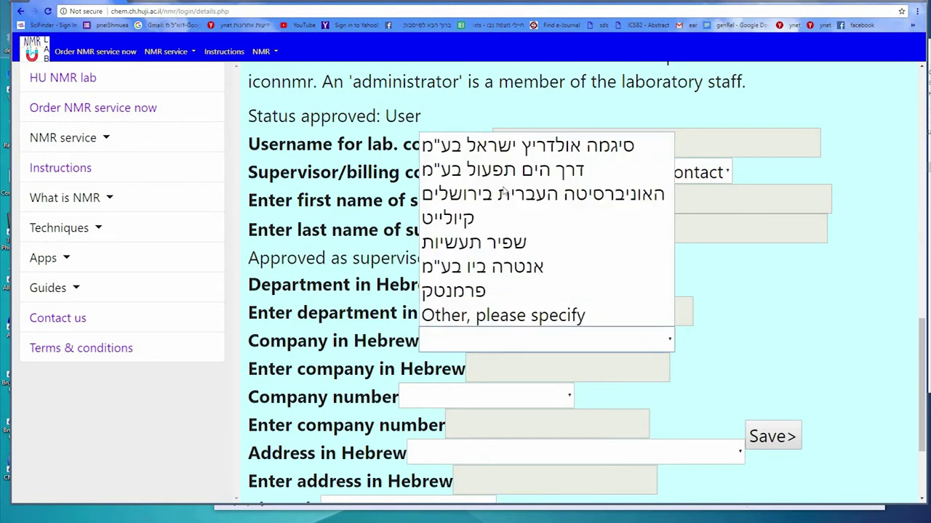
key(Up)
key(Up)
key(Up)
key(Up)
key(Up)
key(Up)
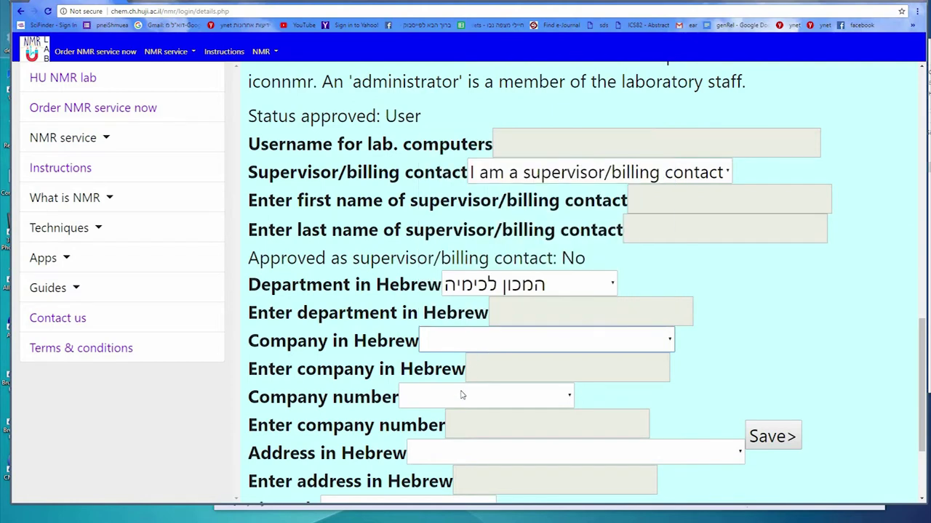
key(Return)
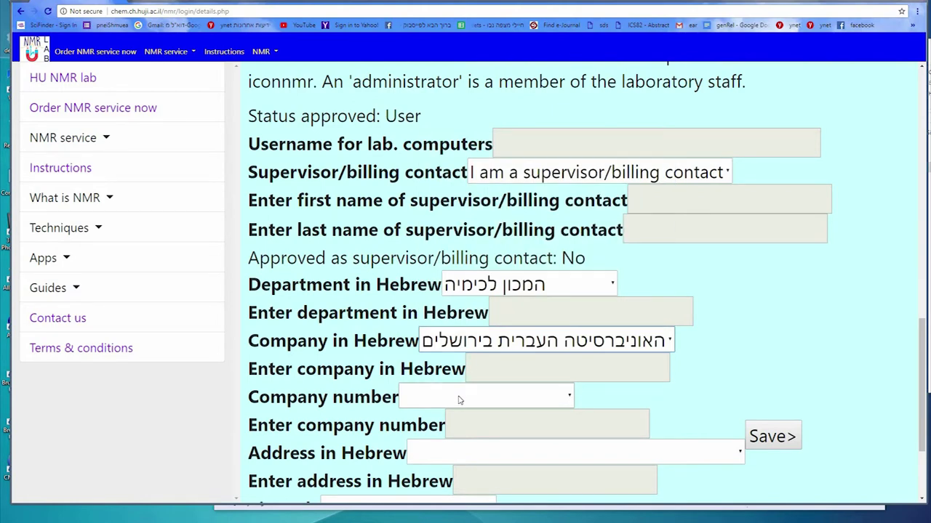
click(459, 387)
key(Up)
key(Up)
key(Up)
key(Up)
key(Up)
key(Up)
key(Up)
key(Up)
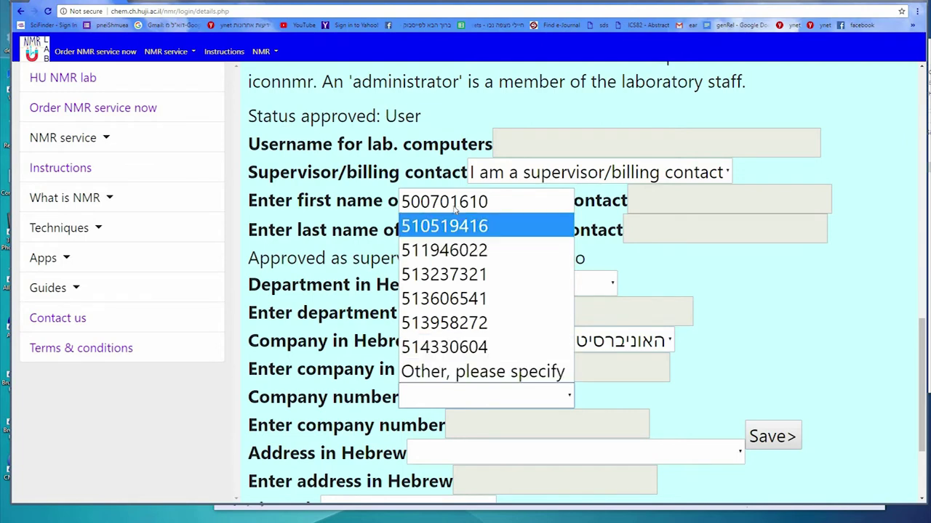
key(Up)
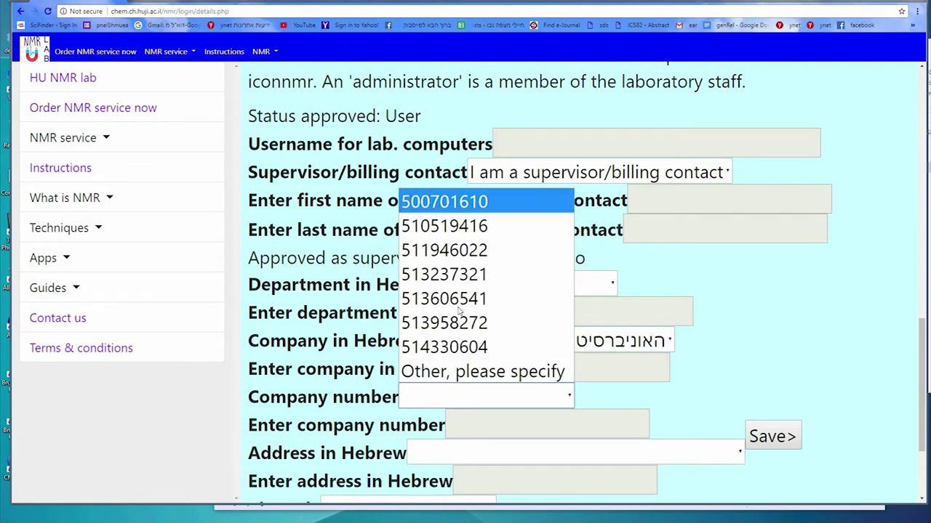
key(Return)
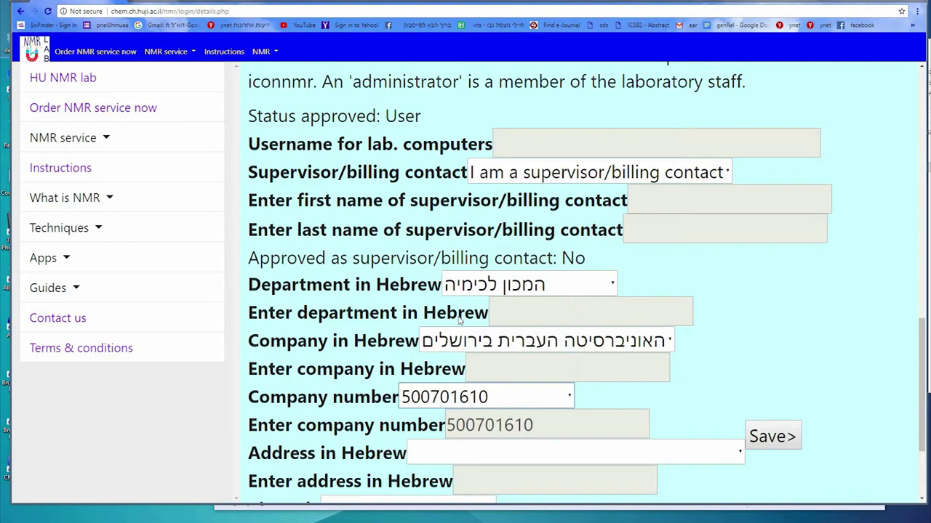
Pick the Safra campus, Givat Ram address and zip code 9190401, then save
scroll(458, 317, down, 1)
scroll(453, 315, down, 1)
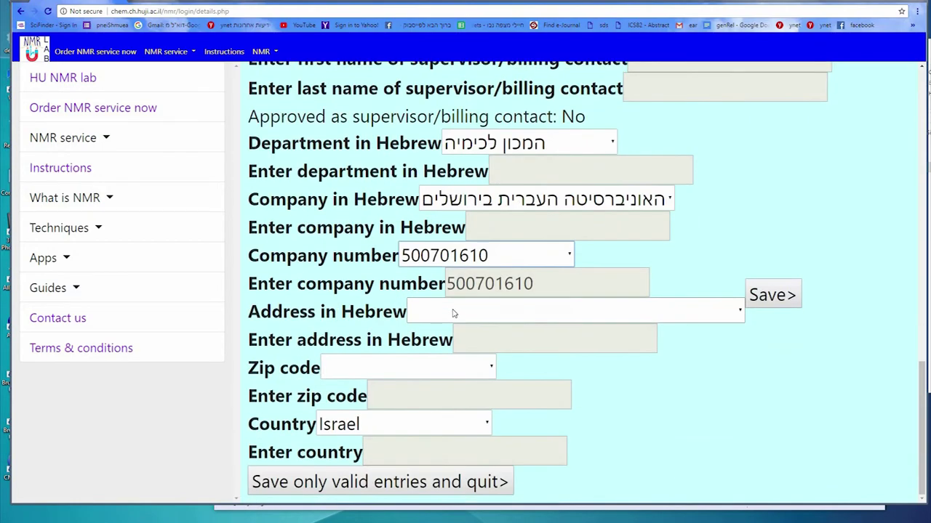
click(453, 313)
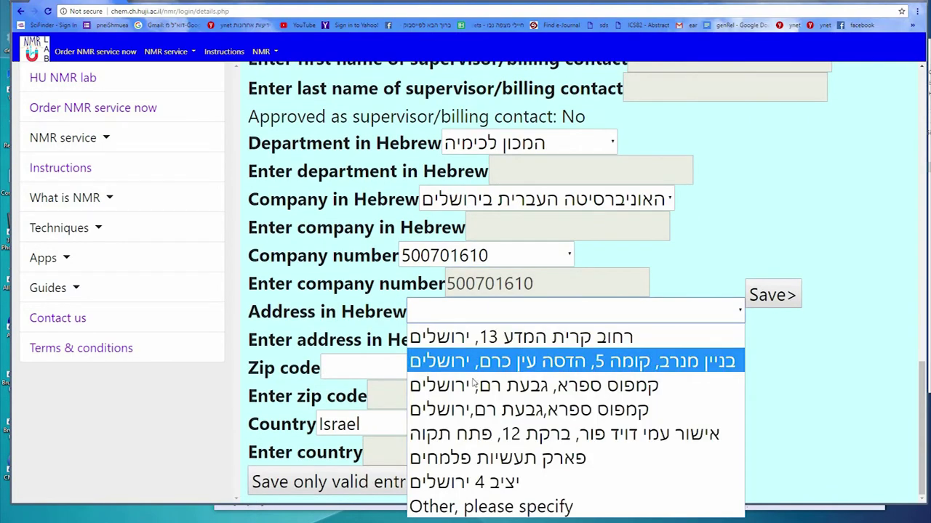
click(420, 386)
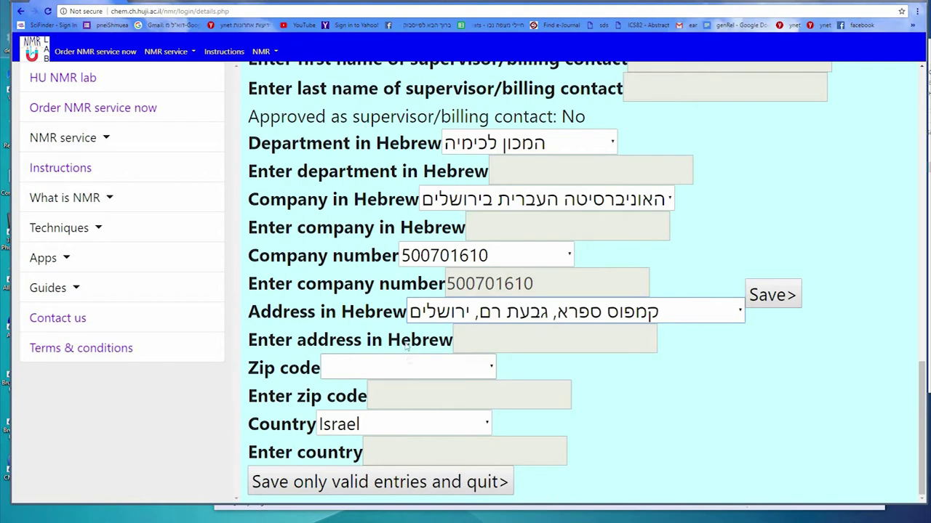
click(409, 361)
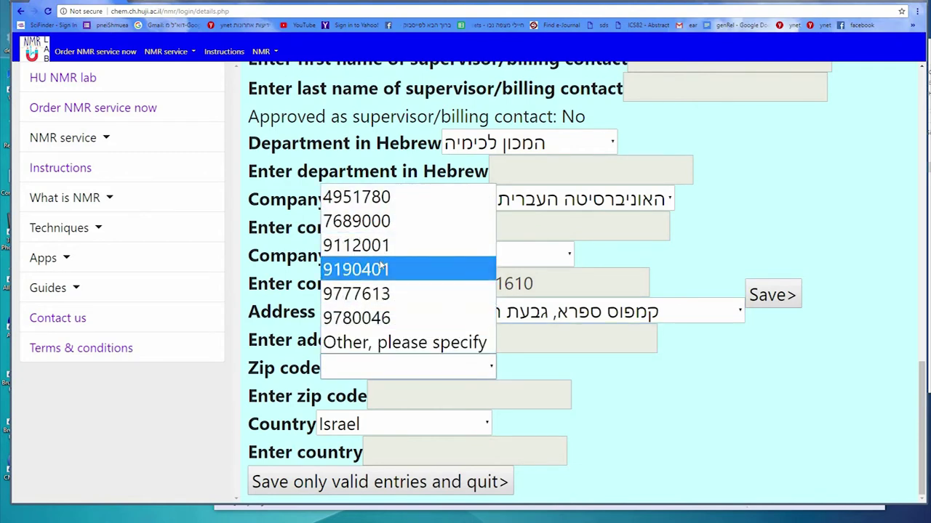
key(Return)
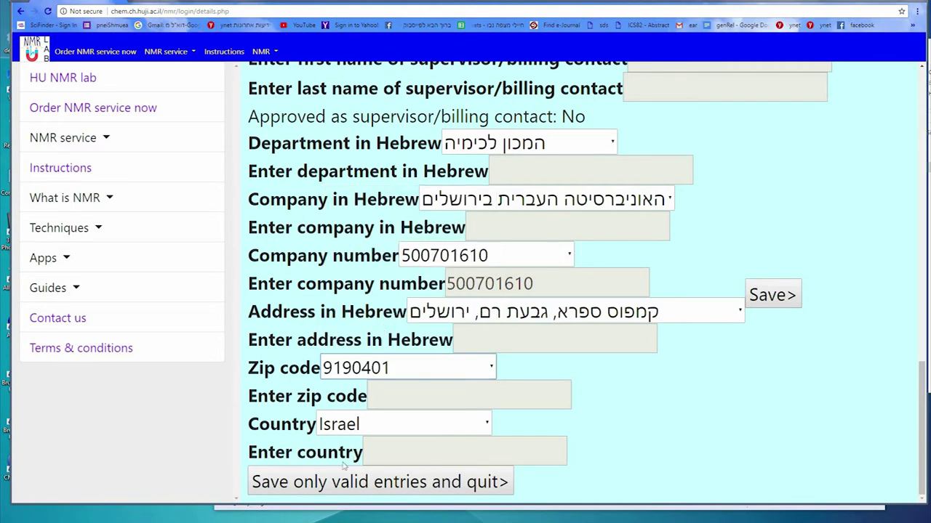
click(773, 296)
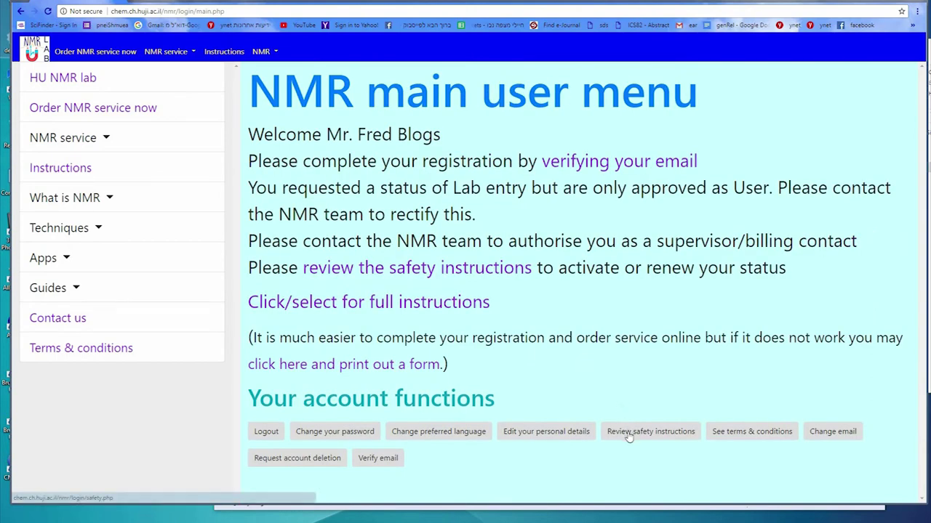
Read the English safety instructions and confirm agreement to abide by them, then log out
click(629, 432)
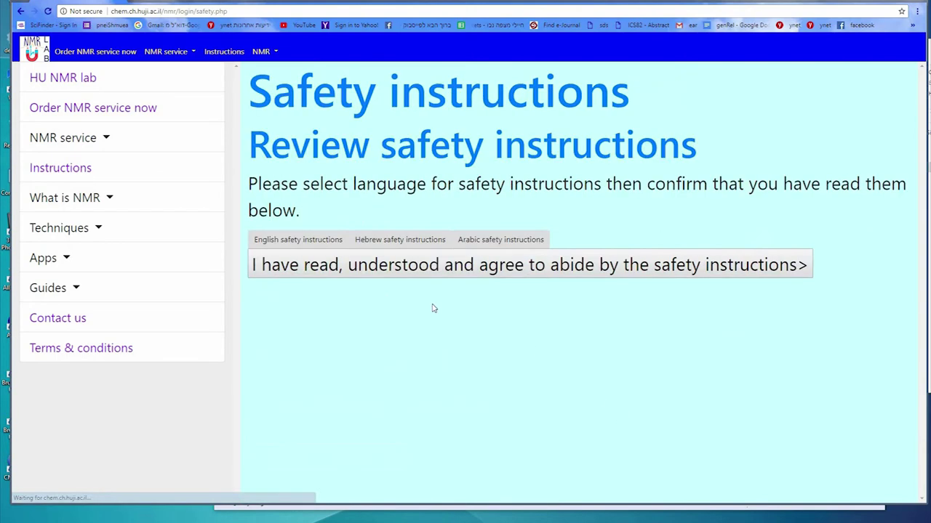
click(264, 240)
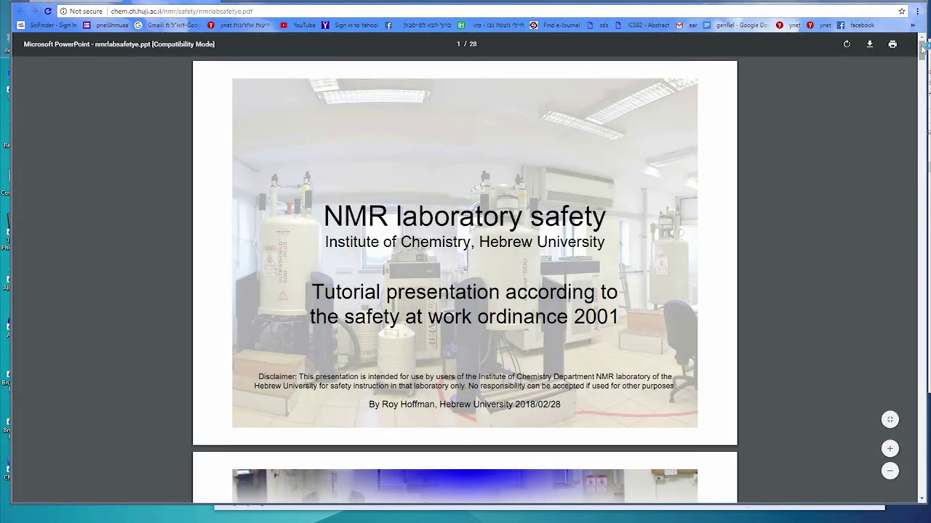
drag(922, 76, 922, 484)
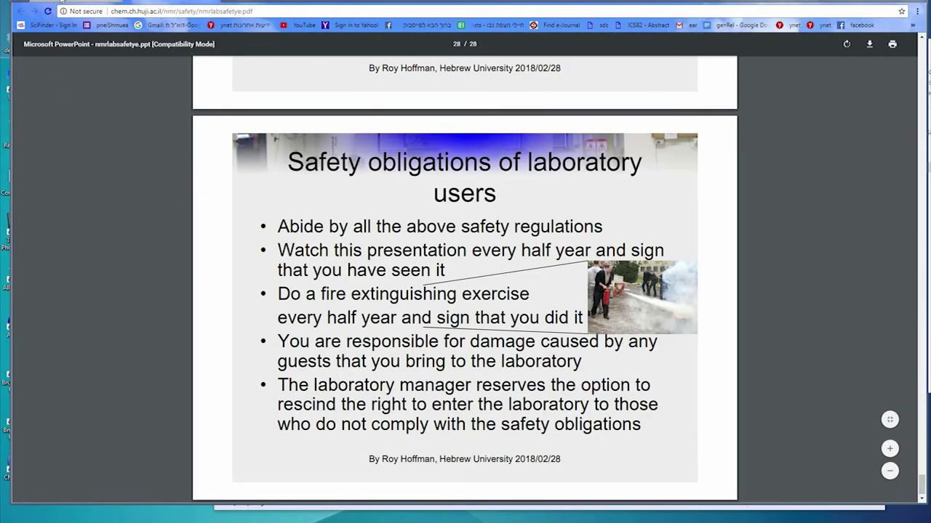
click(75, 4)
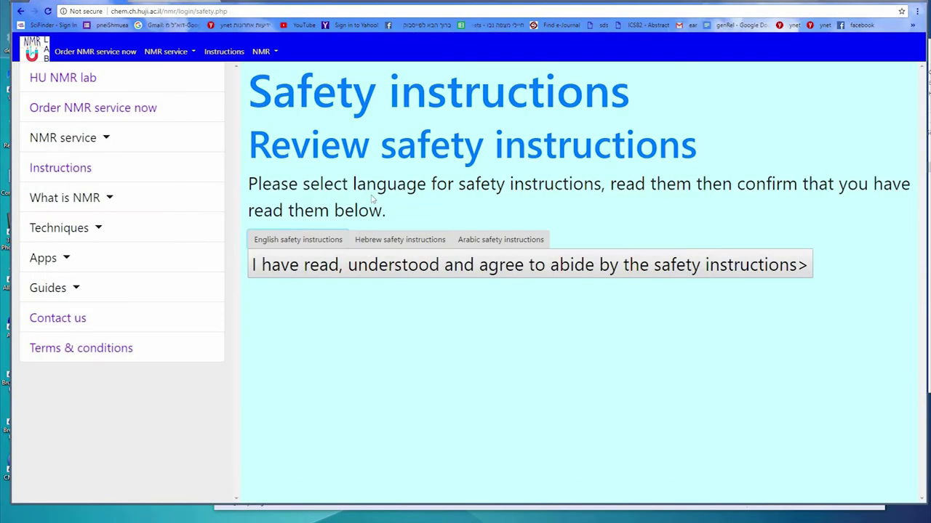
click(359, 266)
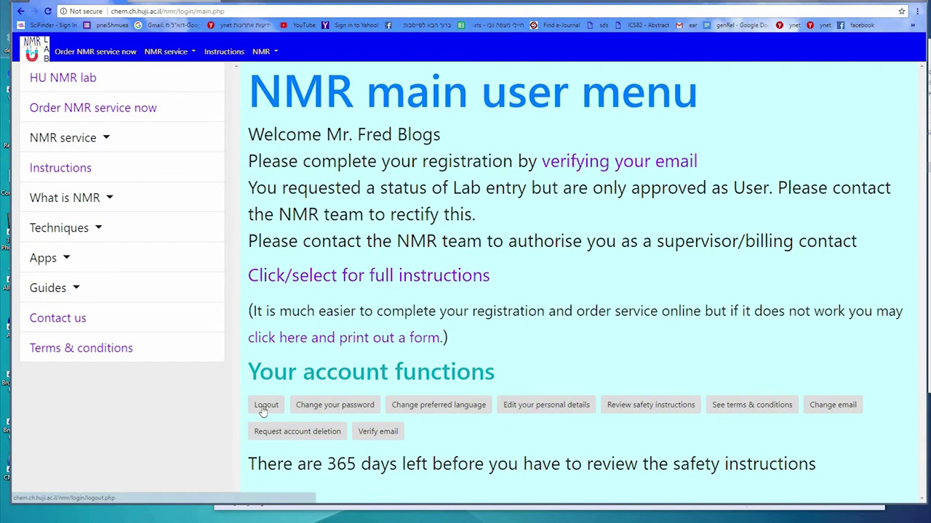
click(266, 405)
Log back in with the account e-mail and password and open the NMR service request form
click(554, 66)
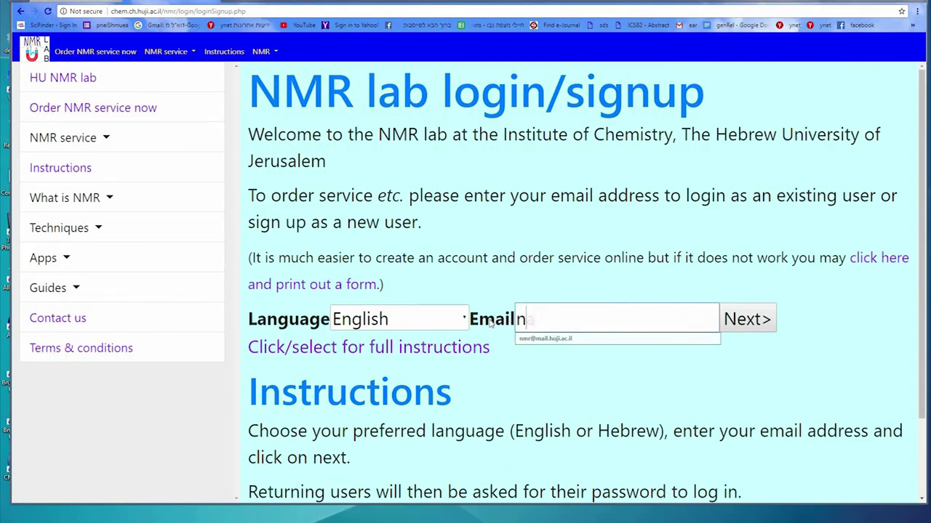
text(name@nmr.com)
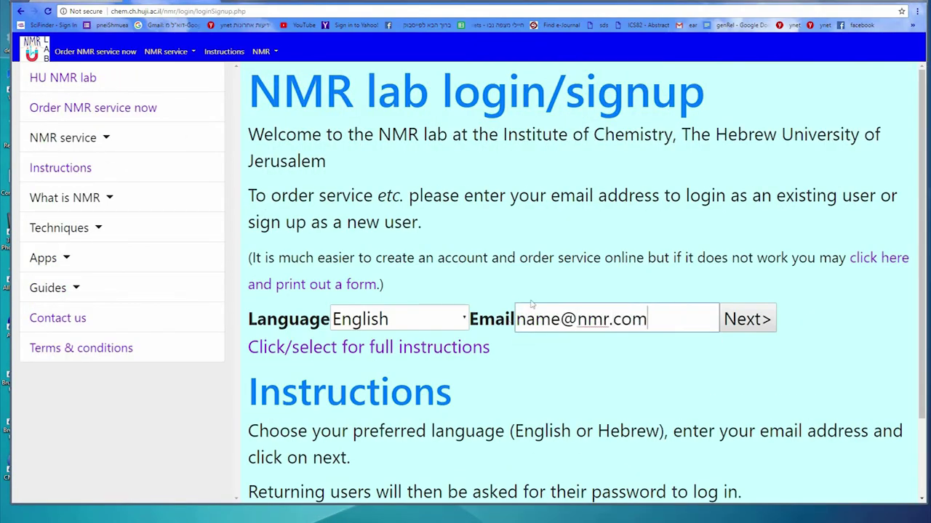
key(Return)
click(658, 351)
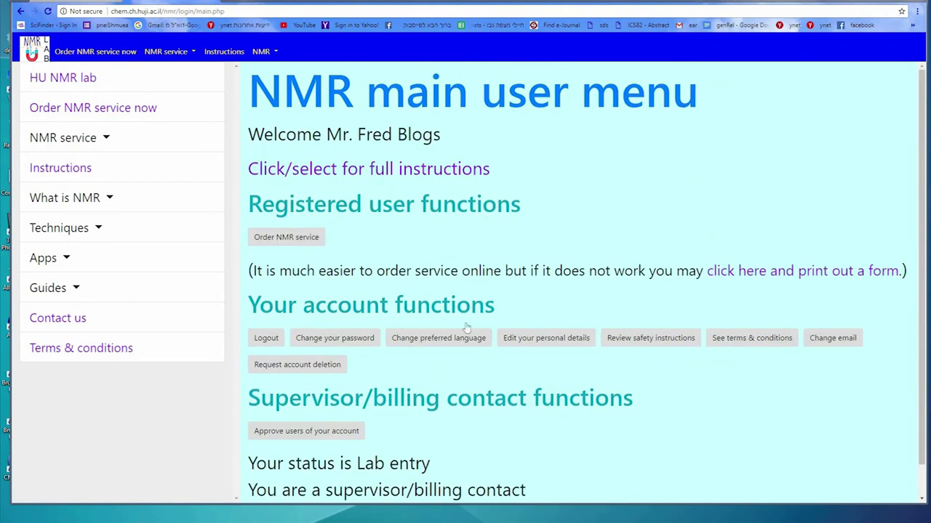
click(298, 240)
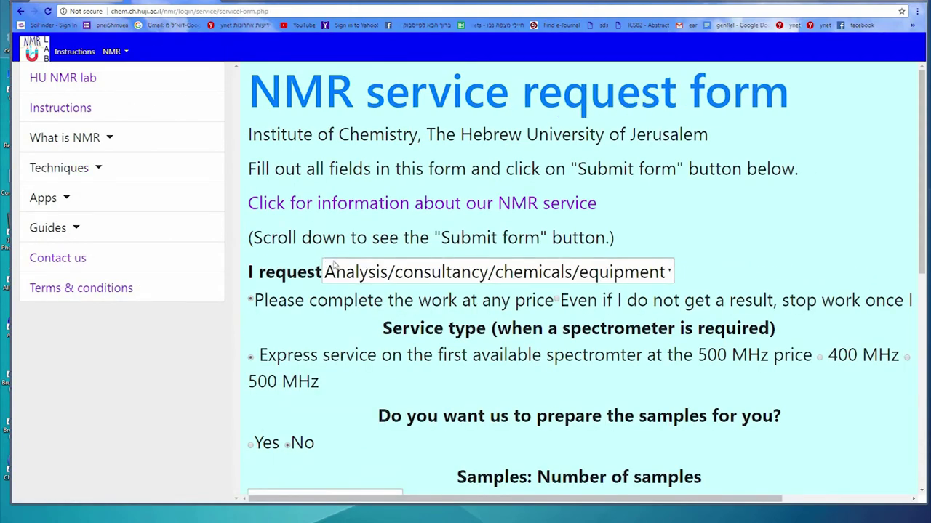
Keep Analysis/consultancy as the request type and choose Yes for sample preparation
scroll(451, 182, down, 1)
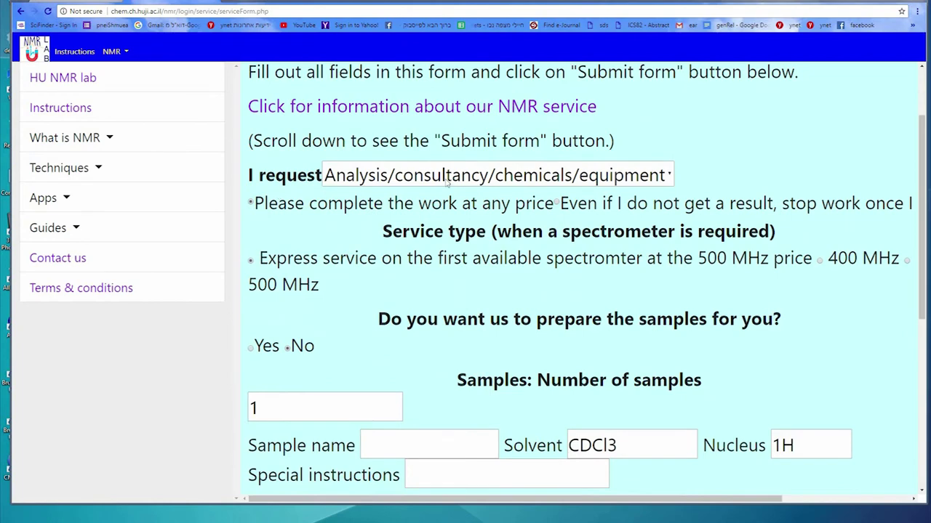
click(451, 181)
click(439, 190)
click(250, 261)
scroll(356, 347, down, 2)
Enter sample name 'My sample' in CDCl3, nuclei 1H, 13C, and instructions 'COSY, HC correlation'
click(378, 304)
text(My sample)
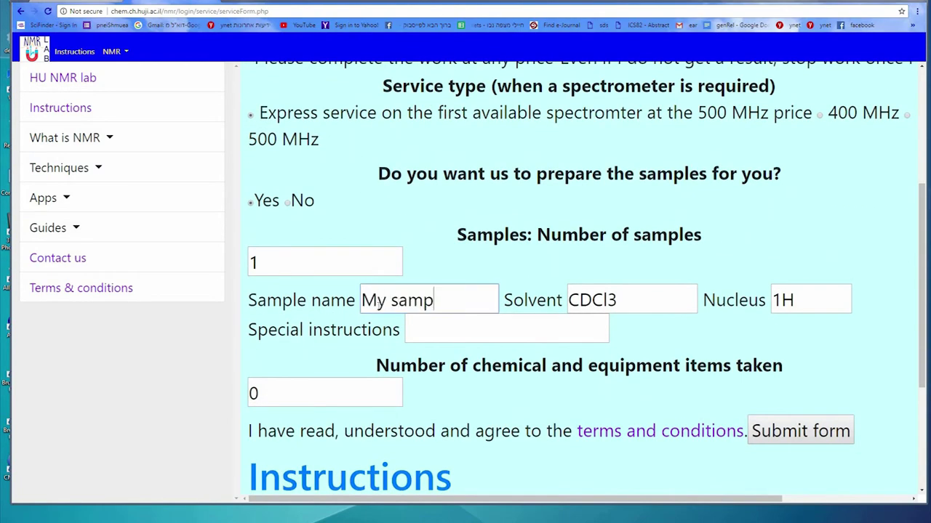
click(649, 298)
click(493, 327)
click(807, 299)
text(, 13C)
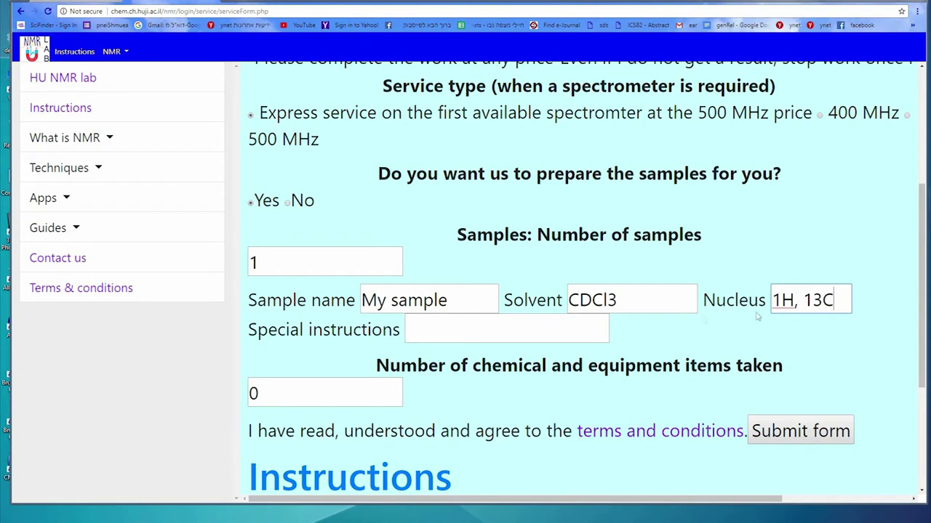
click(485, 331)
text(COSY)
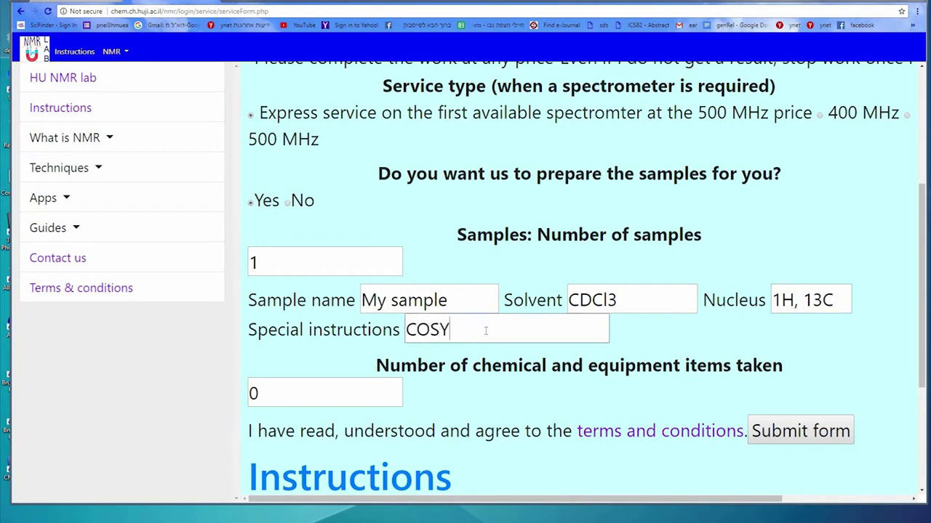
text(, HC correlation)
Change the number of items taken from 0 to 1
click(364, 389)
double_click(363, 389)
text(1)
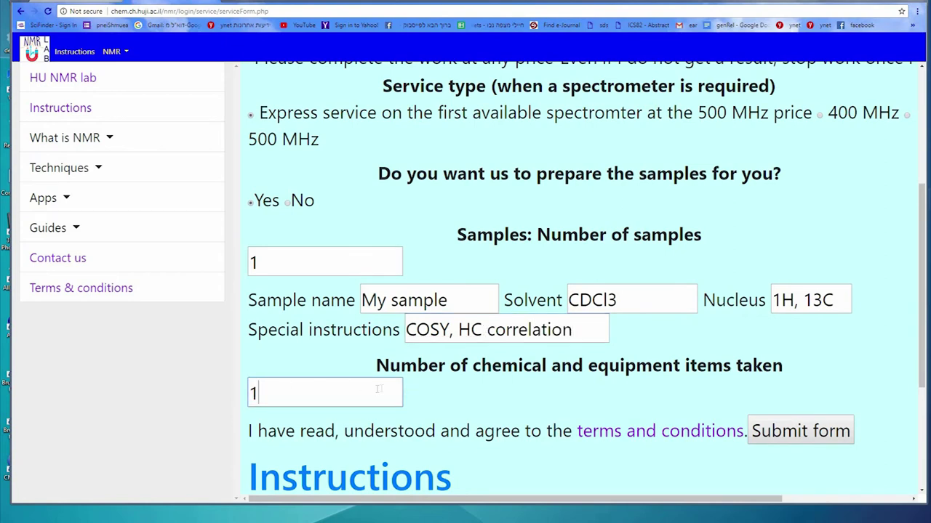
click(445, 388)
Add an 'NMR tube' item with unit 1 and quantity 5, then submit the form
click(411, 422)
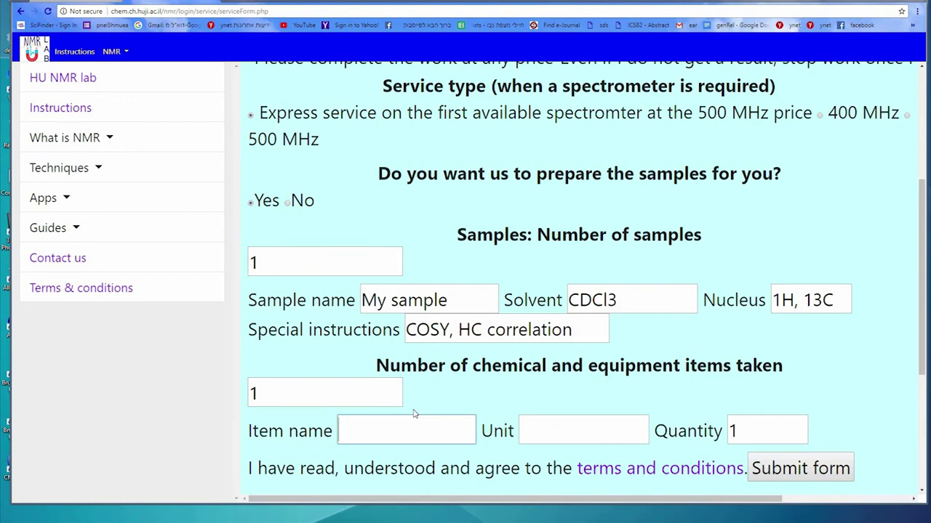
text(NMR tube)
click(546, 430)
text(1)
drag(748, 430, 728, 430)
text(5)
scroll(650, 425, down, 2)
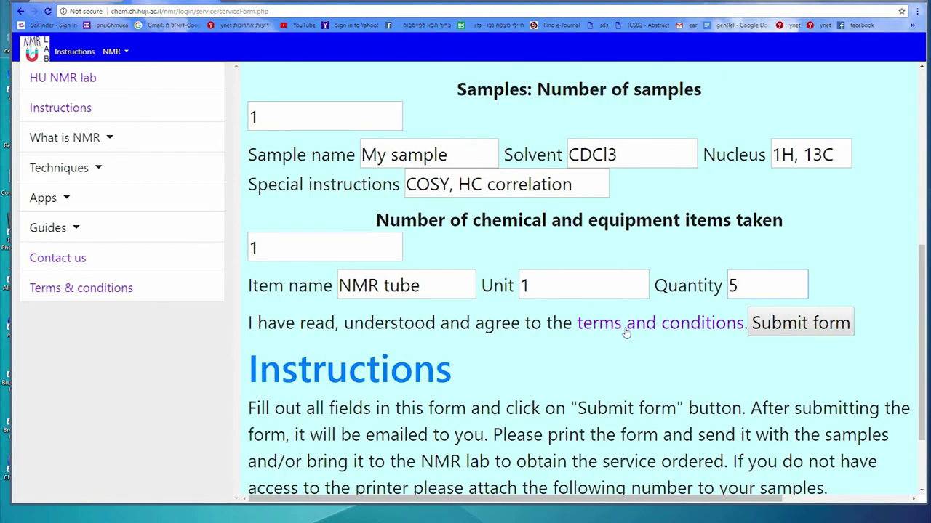
scroll(573, 401, down, 2)
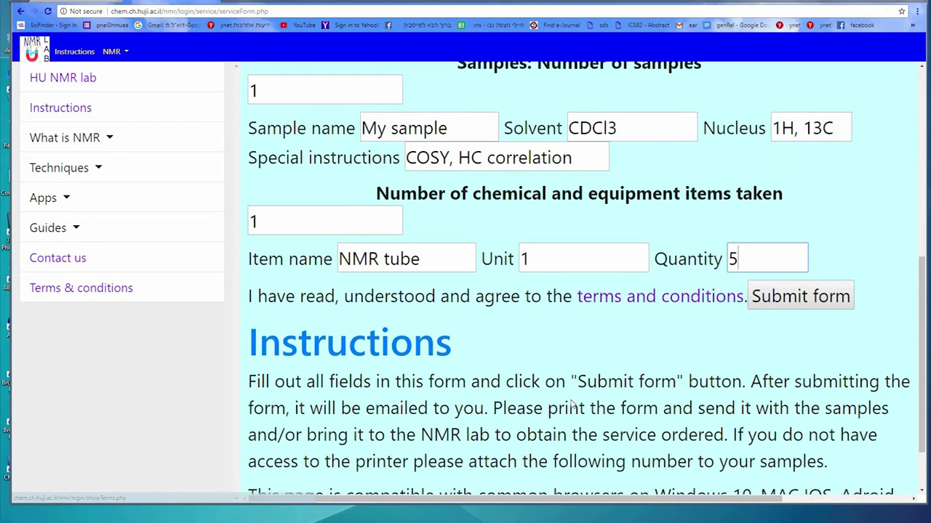
scroll(764, 374, up, 1)
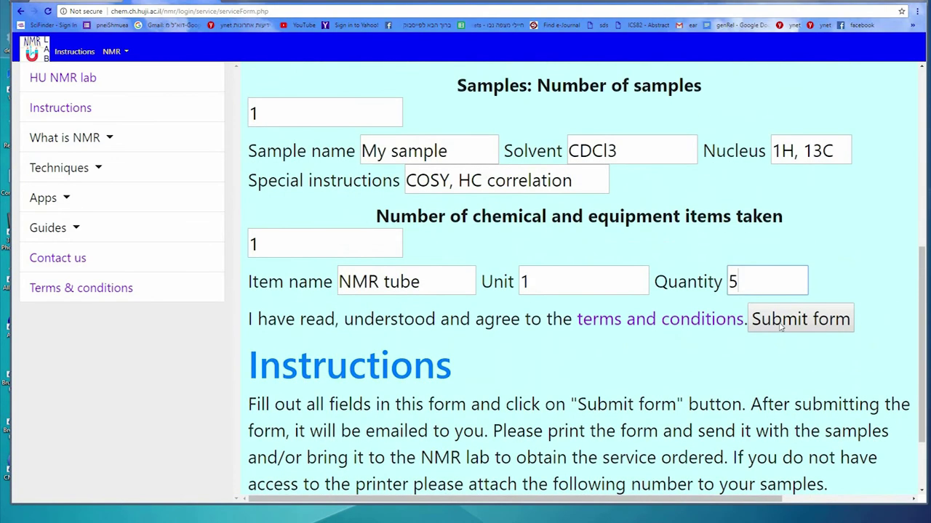
click(781, 327)
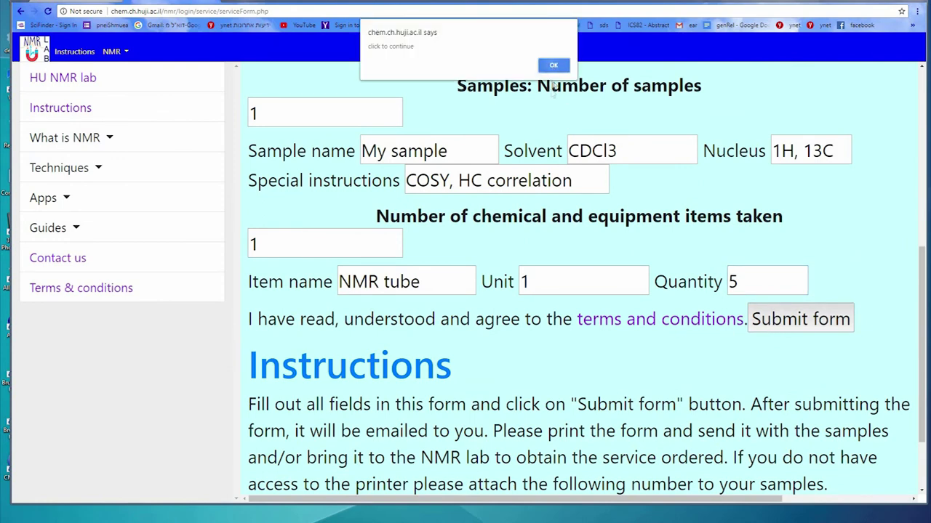
Acknowledge the continue and order-reference notices to return to the main user menu
click(553, 66)
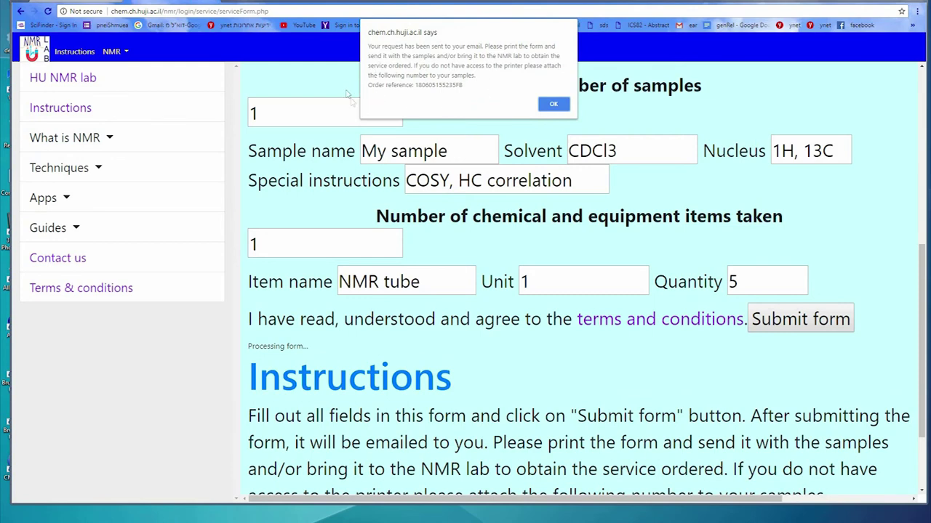
click(552, 104)
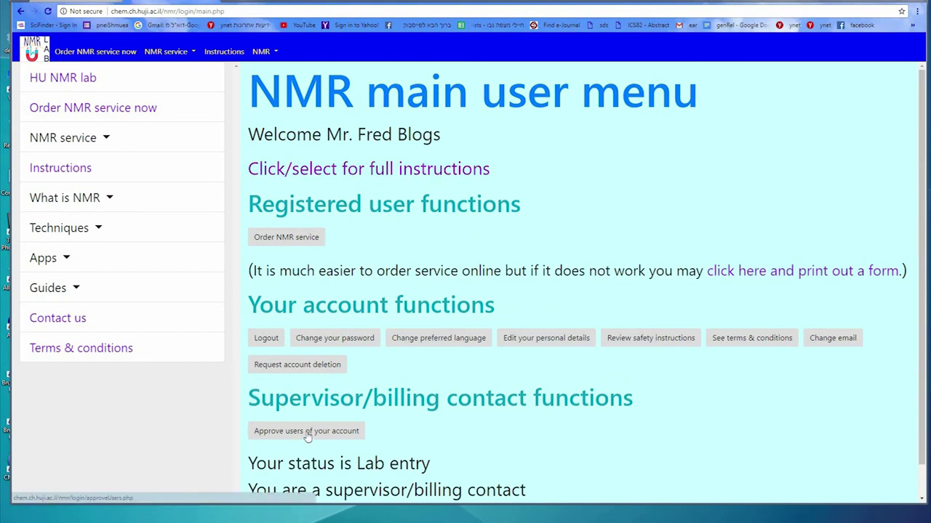
Open the approve-users page and set the user list filter to All users
click(307, 434)
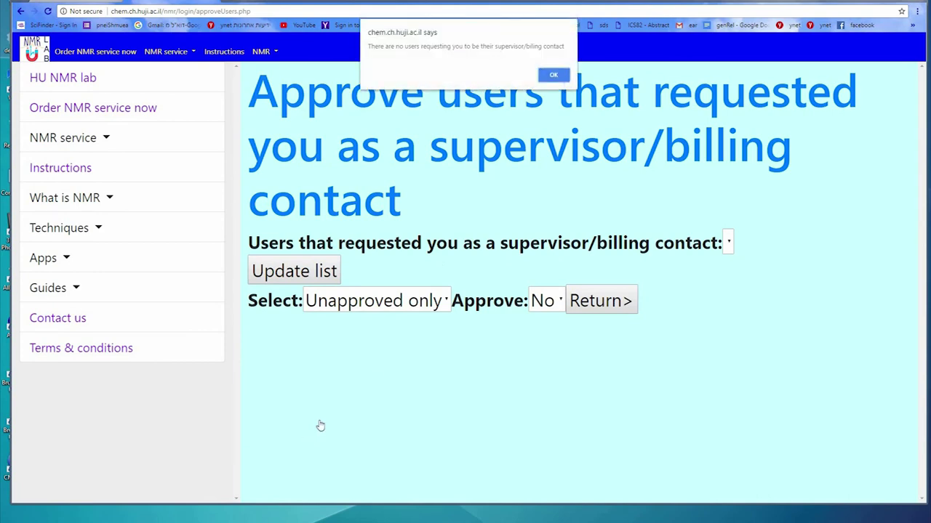
click(554, 76)
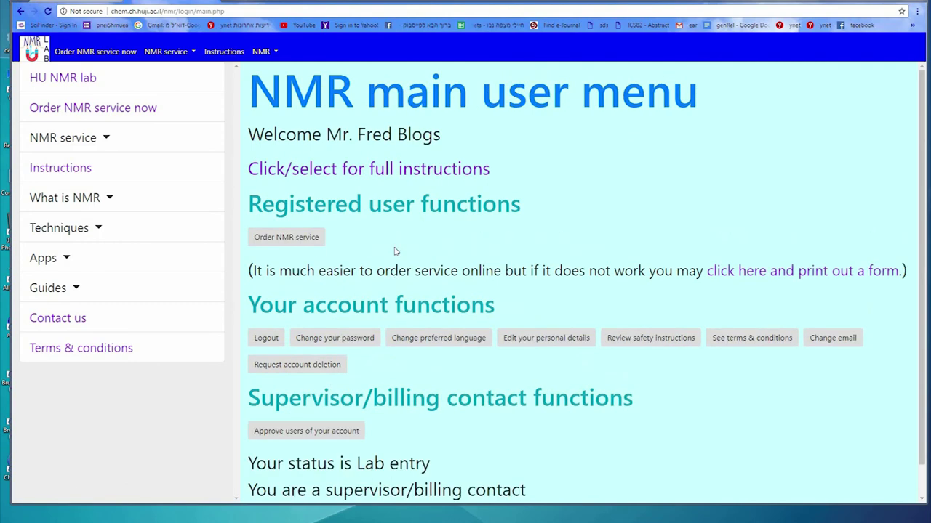
click(282, 432)
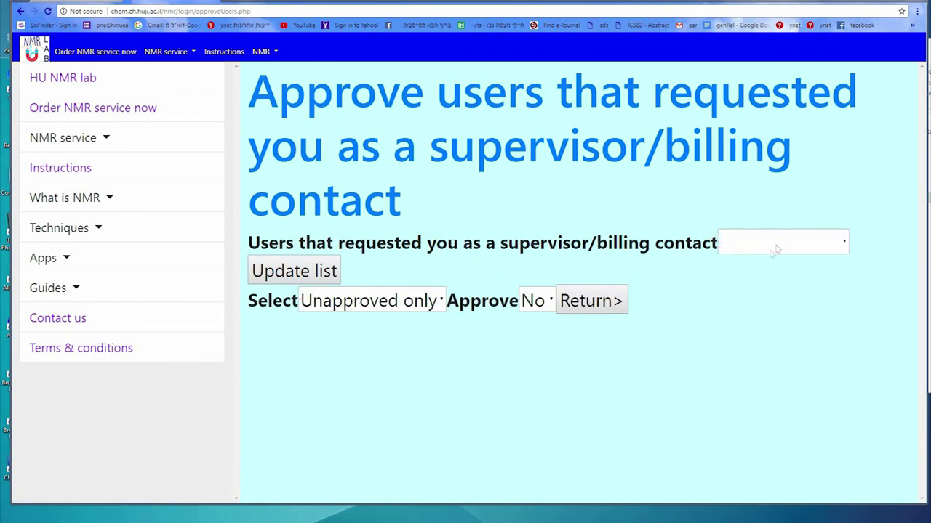
click(775, 247)
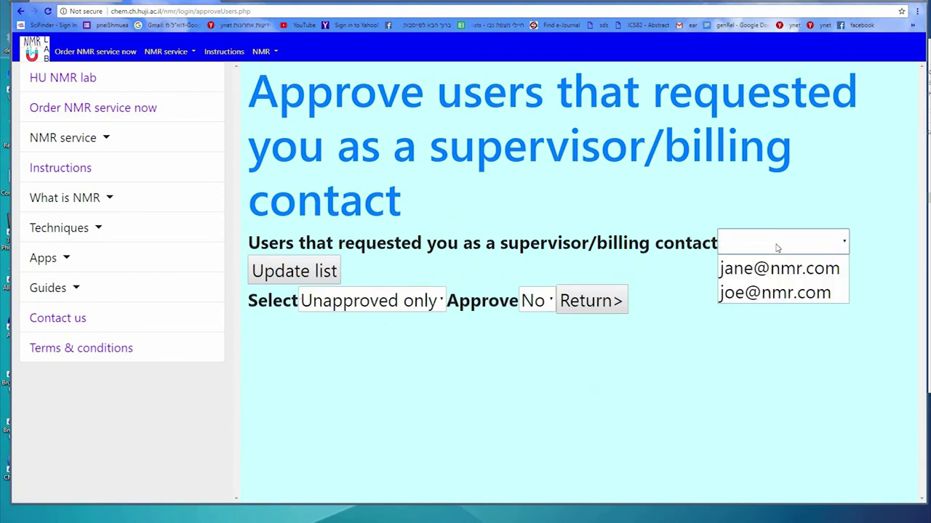
click(419, 303)
click(375, 349)
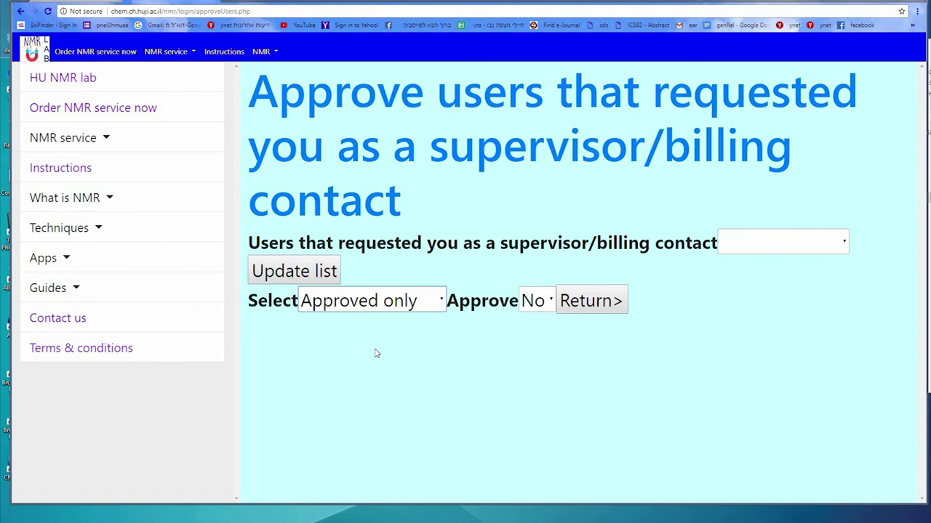
click(391, 305)
click(359, 374)
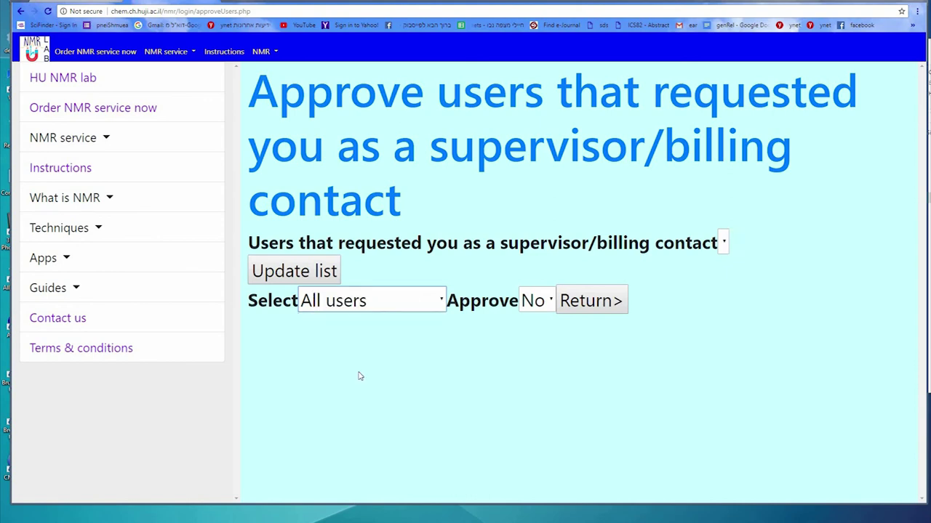
Set Approve to Yes for each of the two requesting users' e-mails
click(750, 241)
click(750, 267)
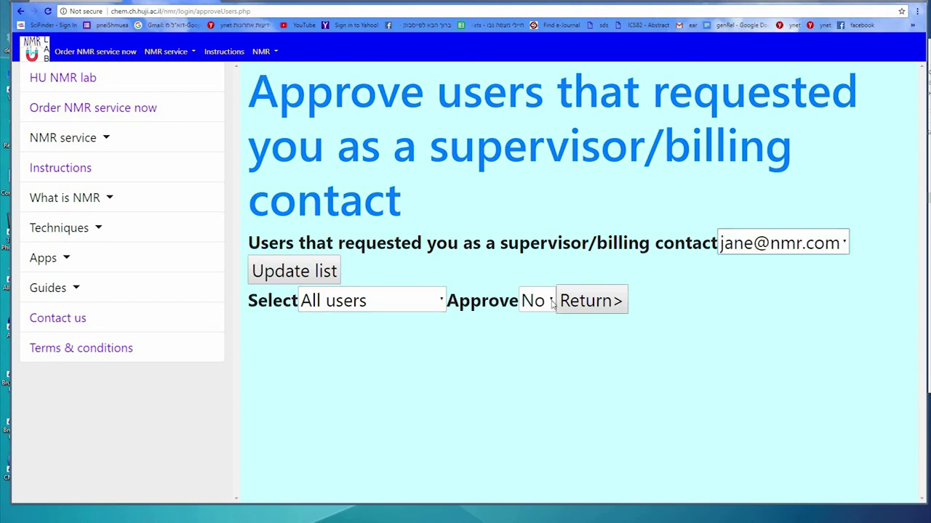
click(551, 304)
click(533, 347)
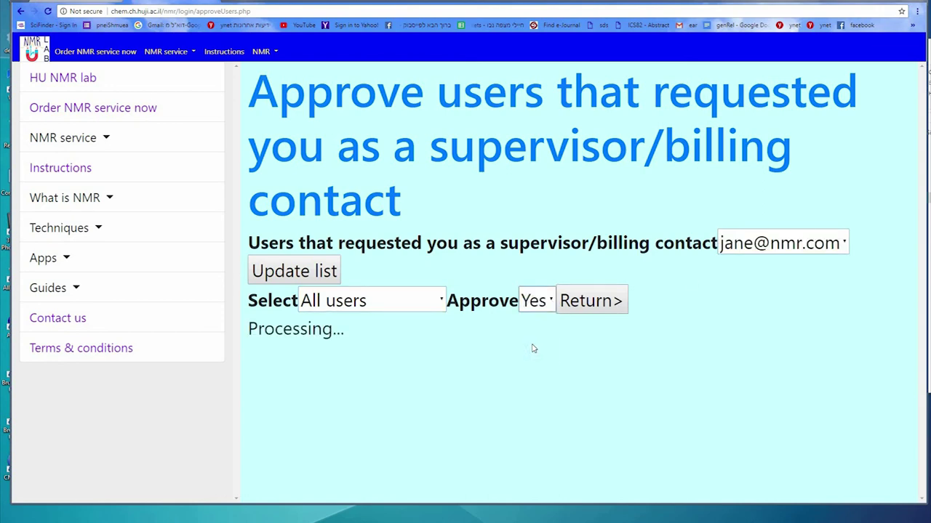
click(538, 302)
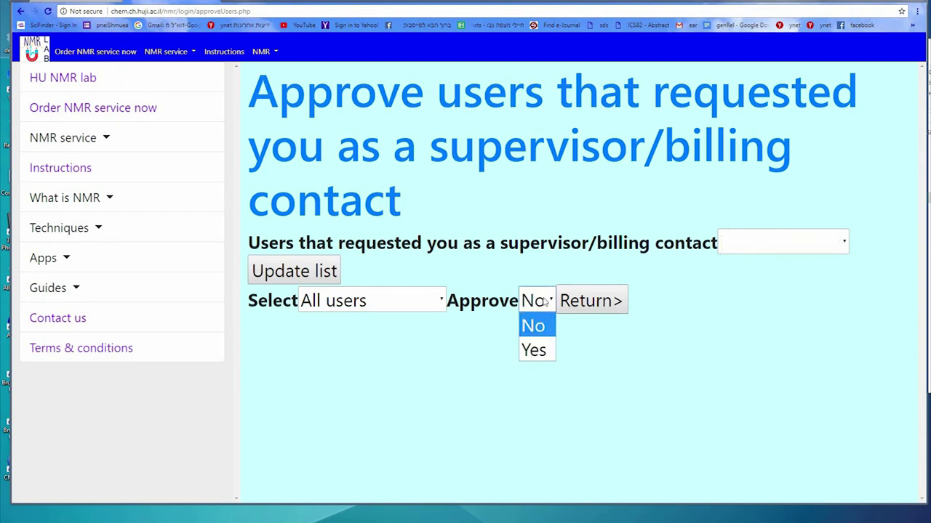
click(698, 262)
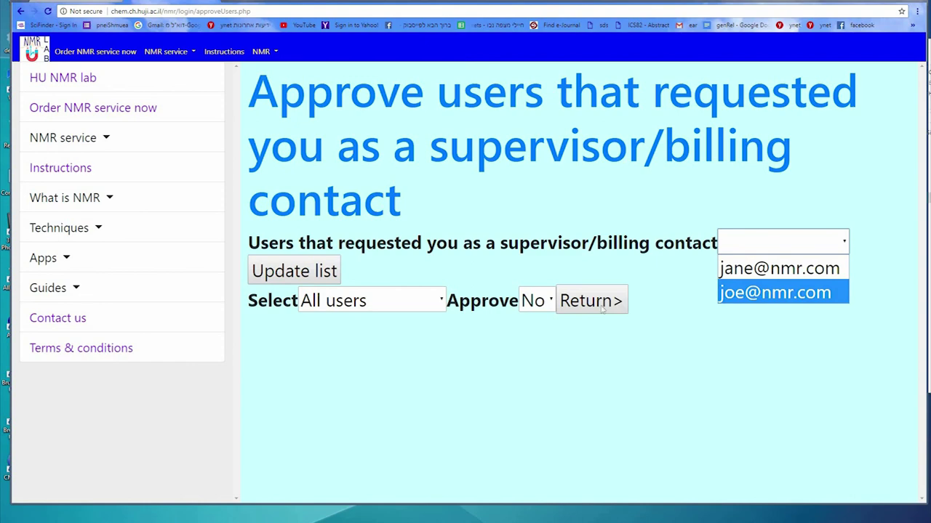
click(737, 296)
click(547, 304)
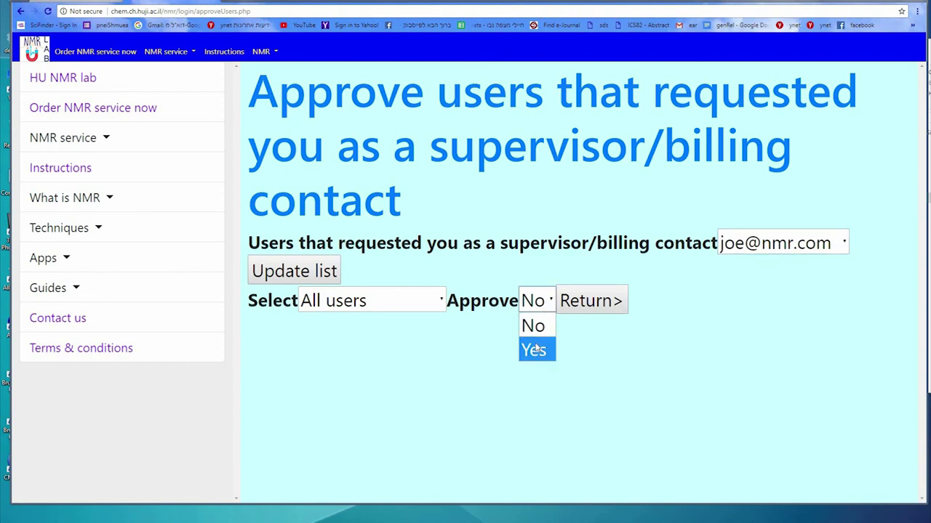
click(535, 350)
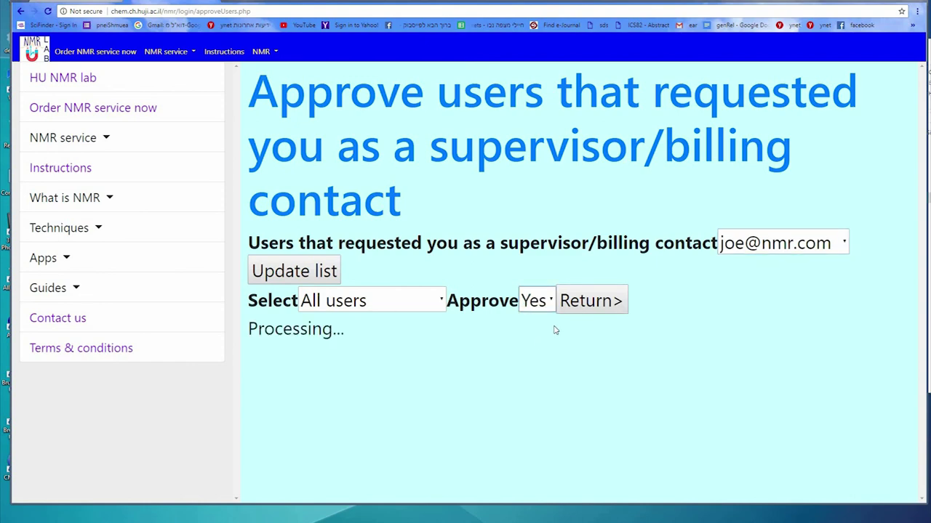